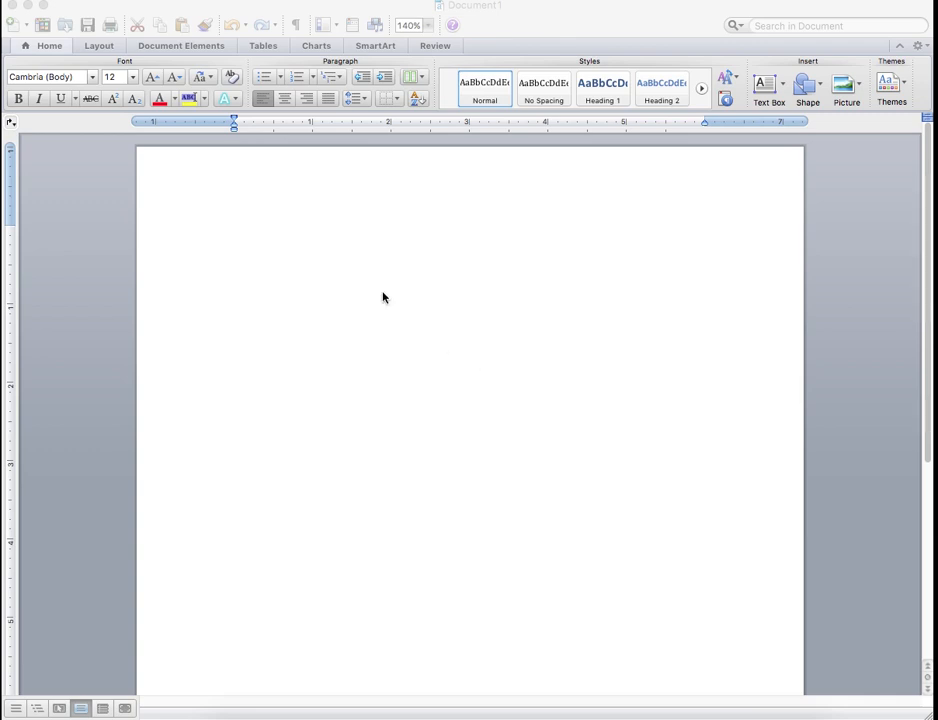
# Add a right-aligned page header with Name, Date and Period on separate lines, and return to the document body
pyautogui.click(323, 203)
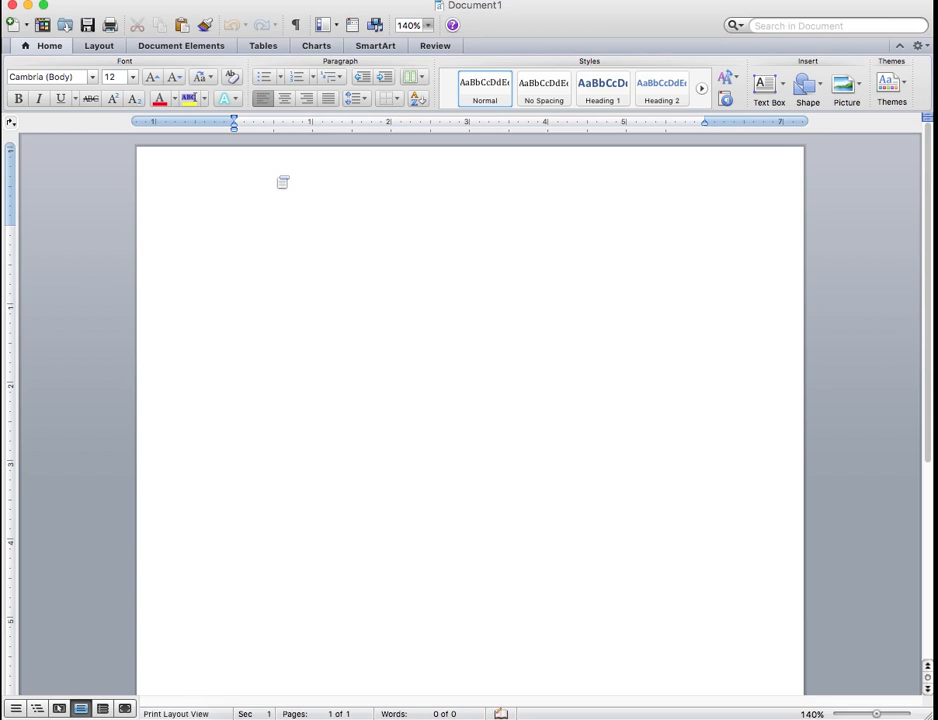
pyautogui.doubleClick(277, 180)
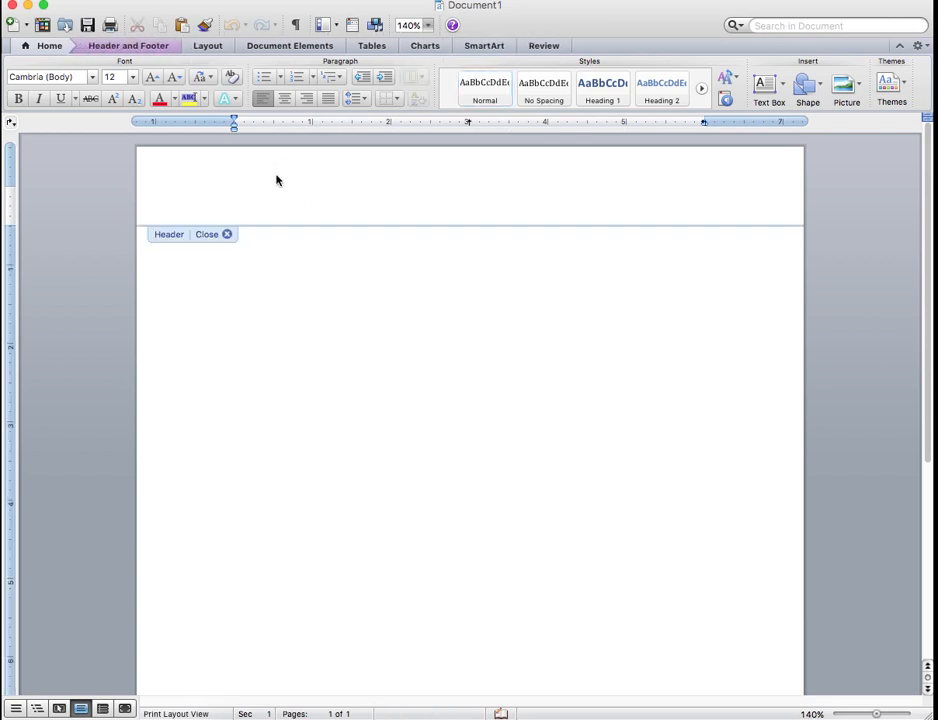
pyautogui.click(306, 100)
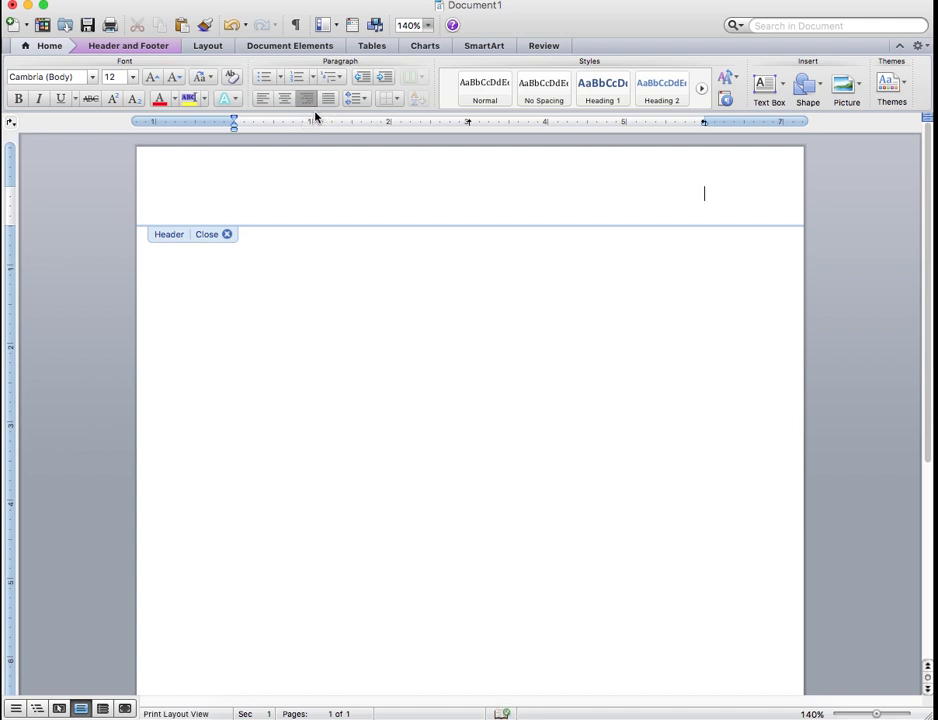
pyautogui.write('Name')
pyautogui.press('Return')
pyautogui.write('Date ')
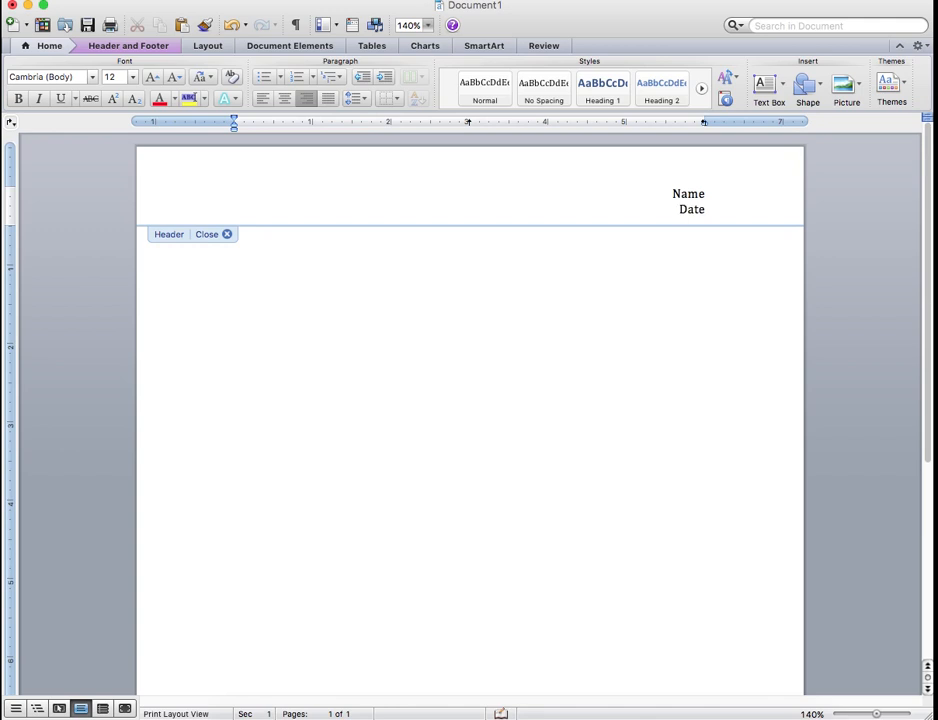
pyautogui.write('Period')
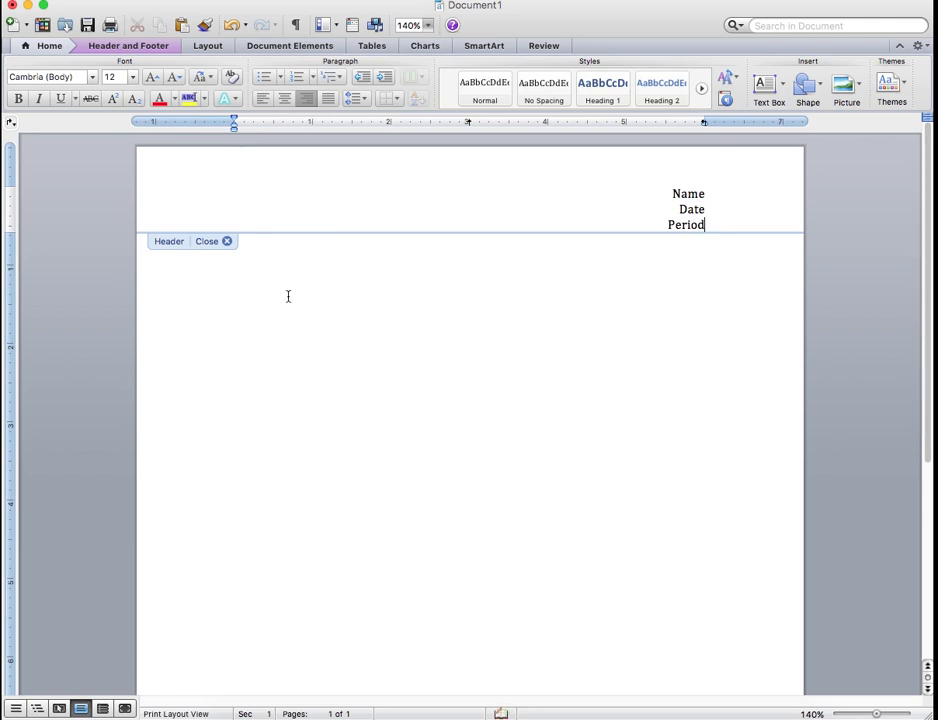
pyautogui.click(227, 242)
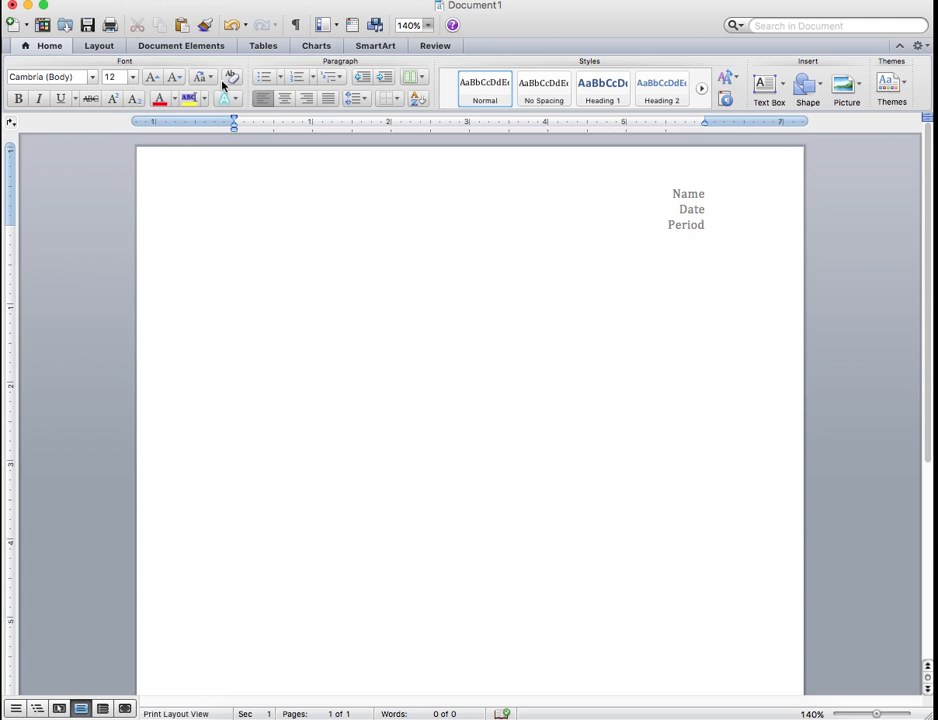
# Insert a table with 7 columns and 8 rows below the header
pyautogui.click(264, 47)
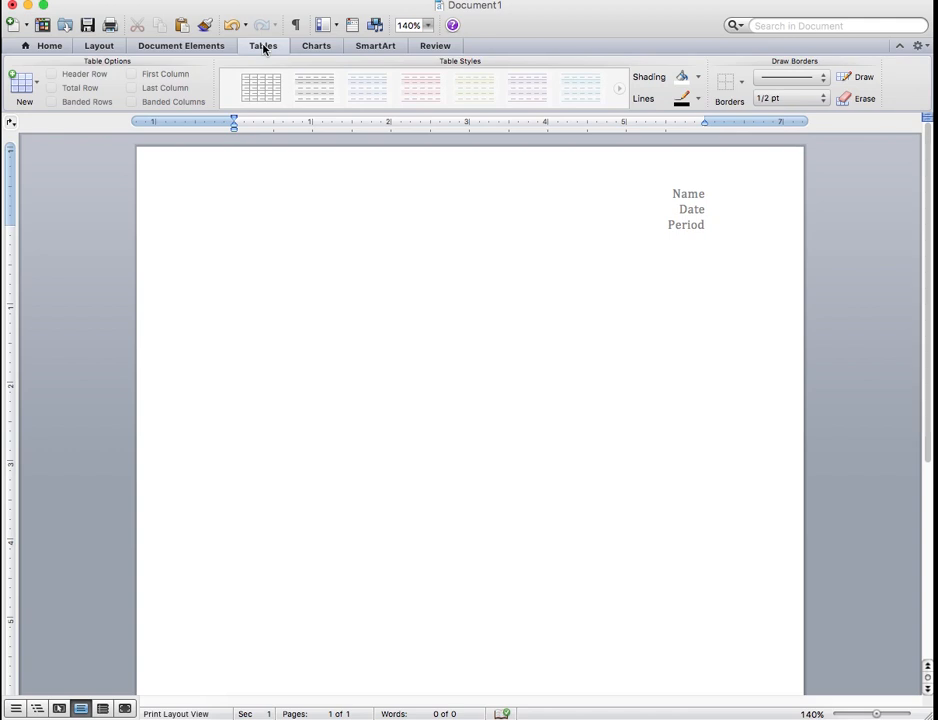
pyautogui.click(39, 86)
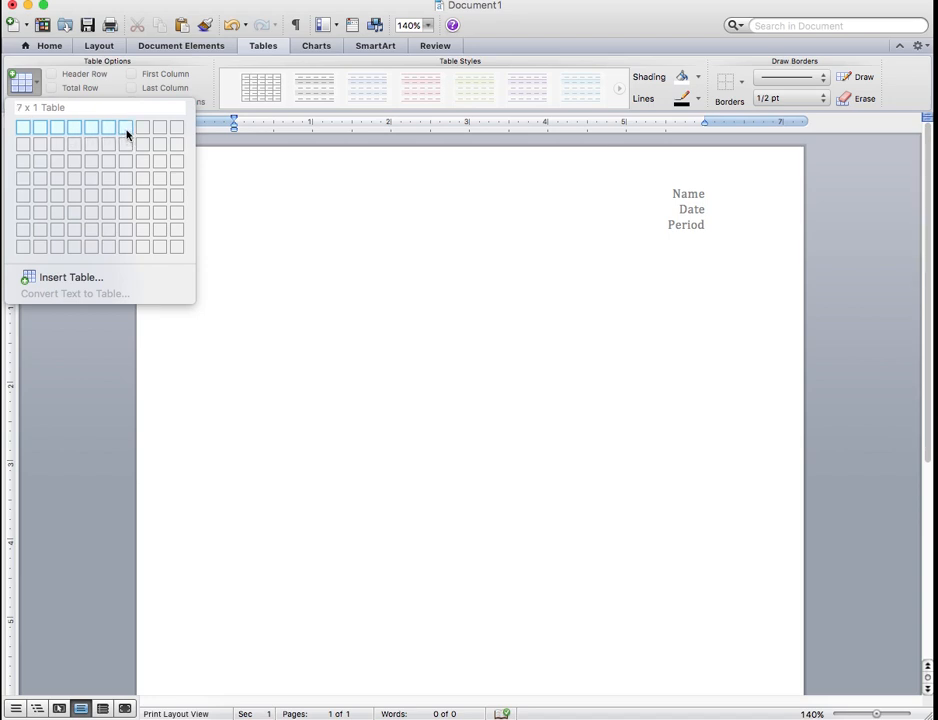
pyautogui.click(125, 249)
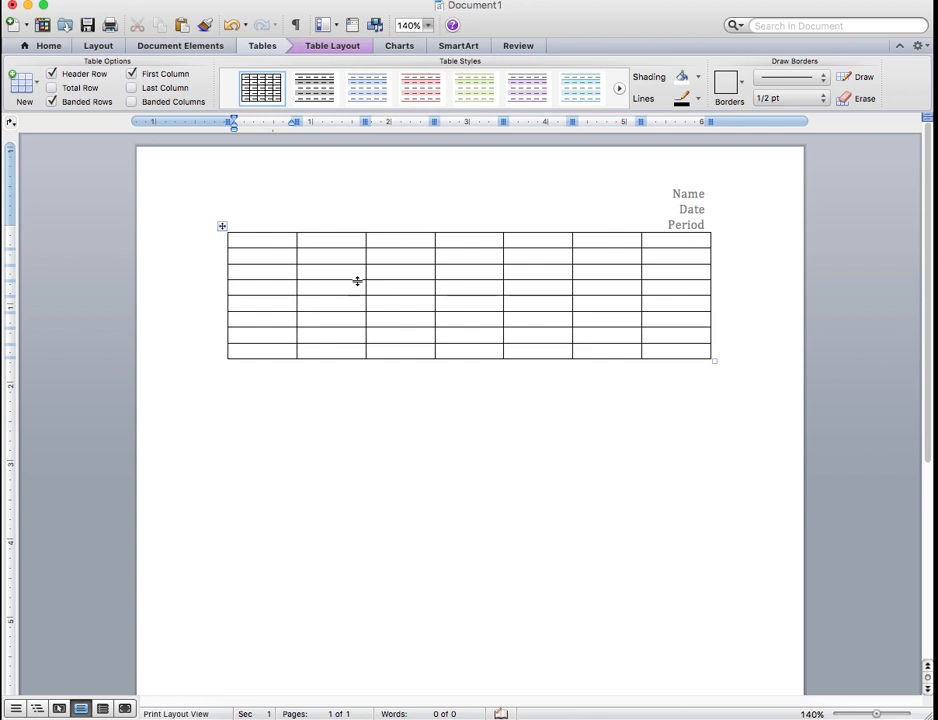
# Merge all seven cells of the table's first row into one cell
pyautogui.click(258, 241)
pyautogui.moveTo(258, 241); pyautogui.dragTo(648, 249)
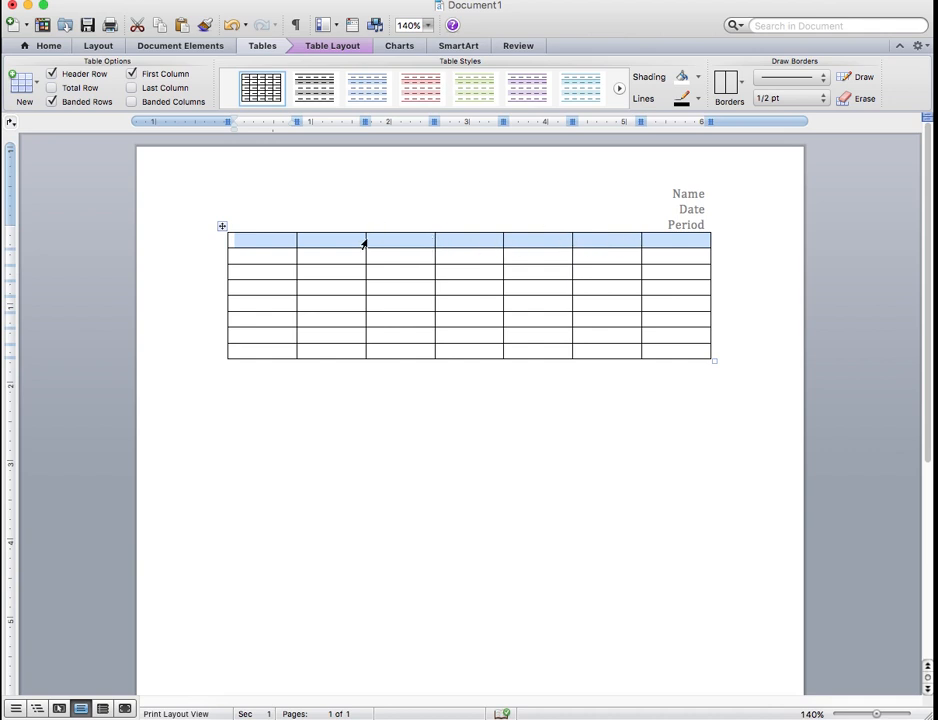
pyautogui.click(448, 245)
pyautogui.moveTo(637, 244); pyautogui.dragTo(270, 235)
pyautogui.rightClick(268, 239)
pyautogui.click(315, 329)
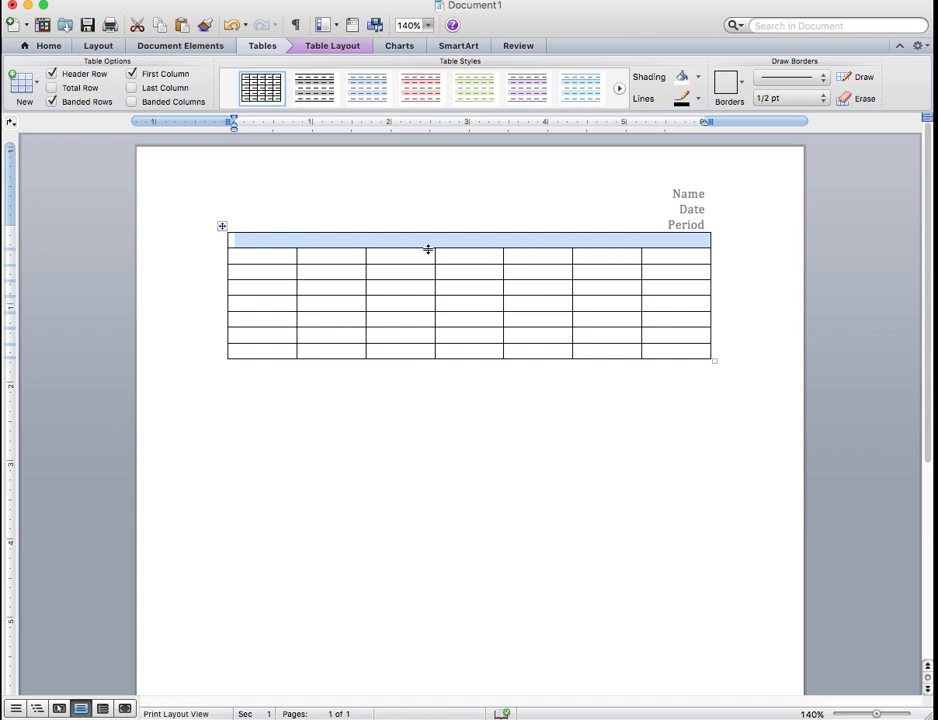
# Make the merged top row taller and enlarge the whole table until it nearly fills the page
pyautogui.moveTo(435, 249); pyautogui.dragTo(435, 265)
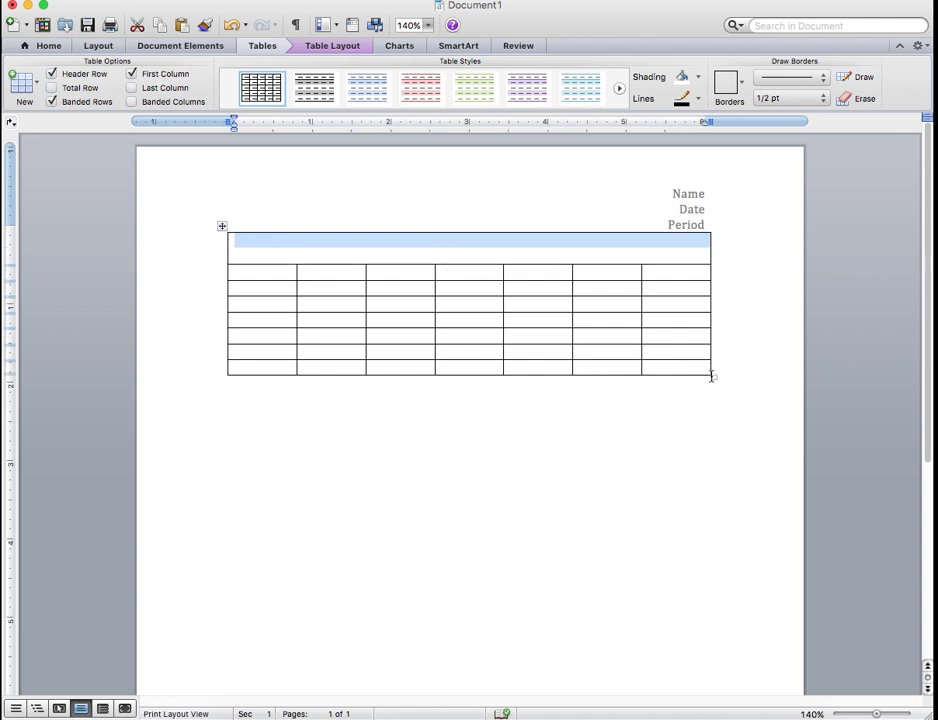
pyautogui.moveTo(714, 377); pyautogui.dragTo(717, 621)
pyautogui.moveTo(928, 168); pyautogui.dragTo(921, 385)
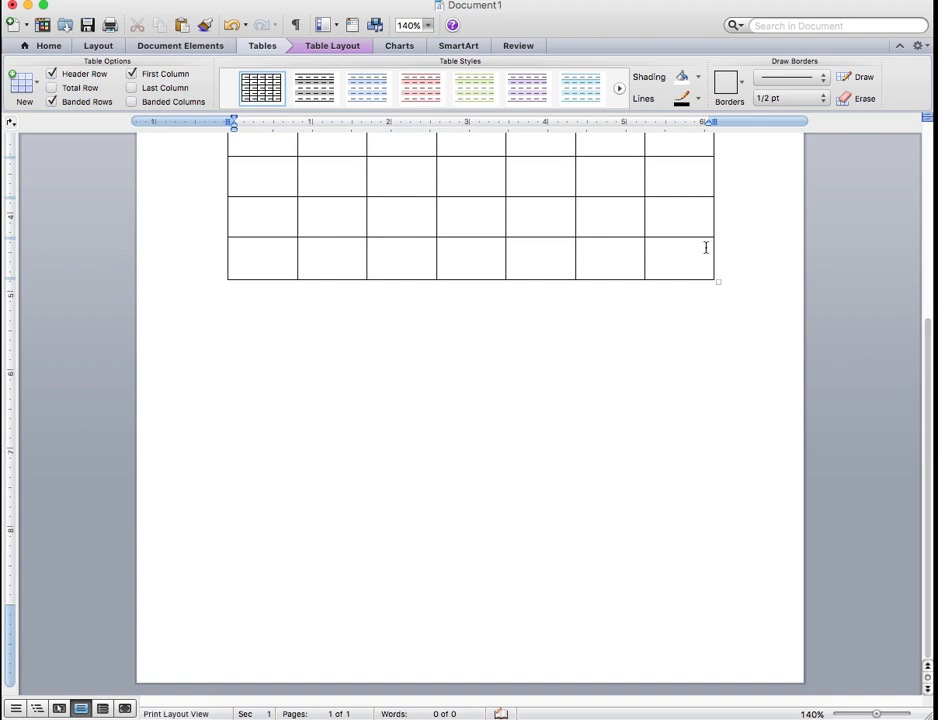
pyautogui.moveTo(717, 281); pyautogui.dragTo(716, 521)
pyautogui.scroll(5, 712, 515)
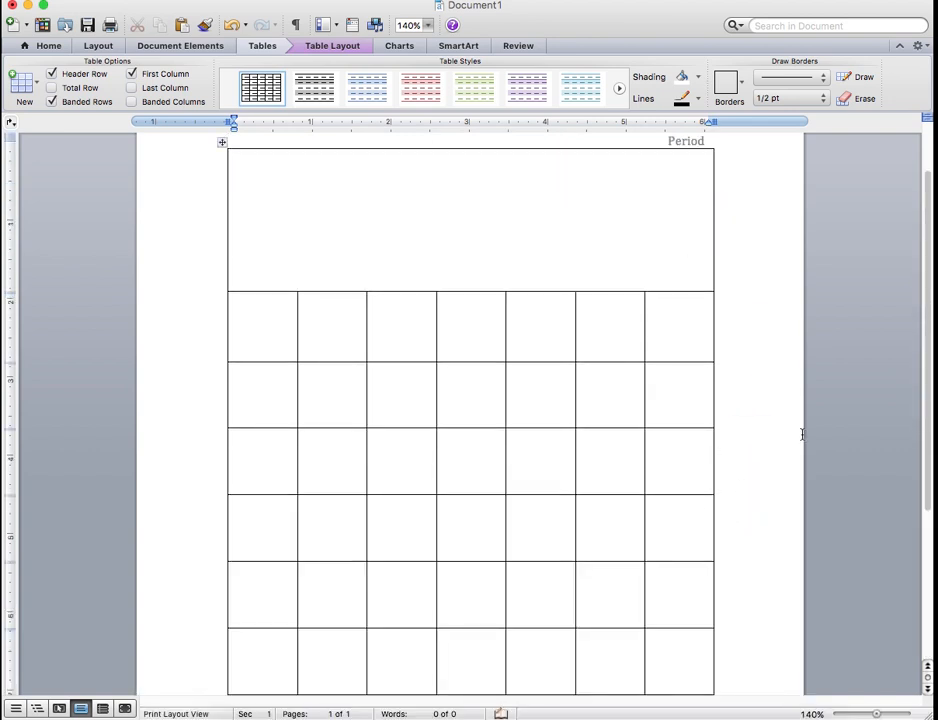
pyautogui.moveTo(921, 375); pyautogui.dragTo(909, 559)
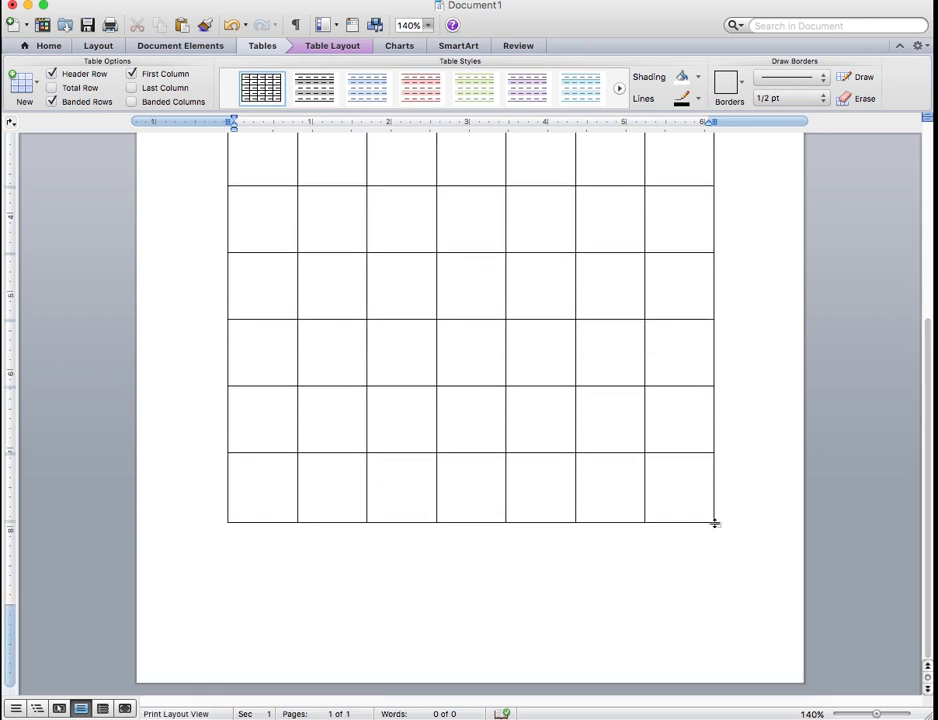
pyautogui.moveTo(717, 523); pyautogui.dragTo(722, 586)
pyautogui.moveTo(928, 486); pyautogui.dragTo(908, 250)
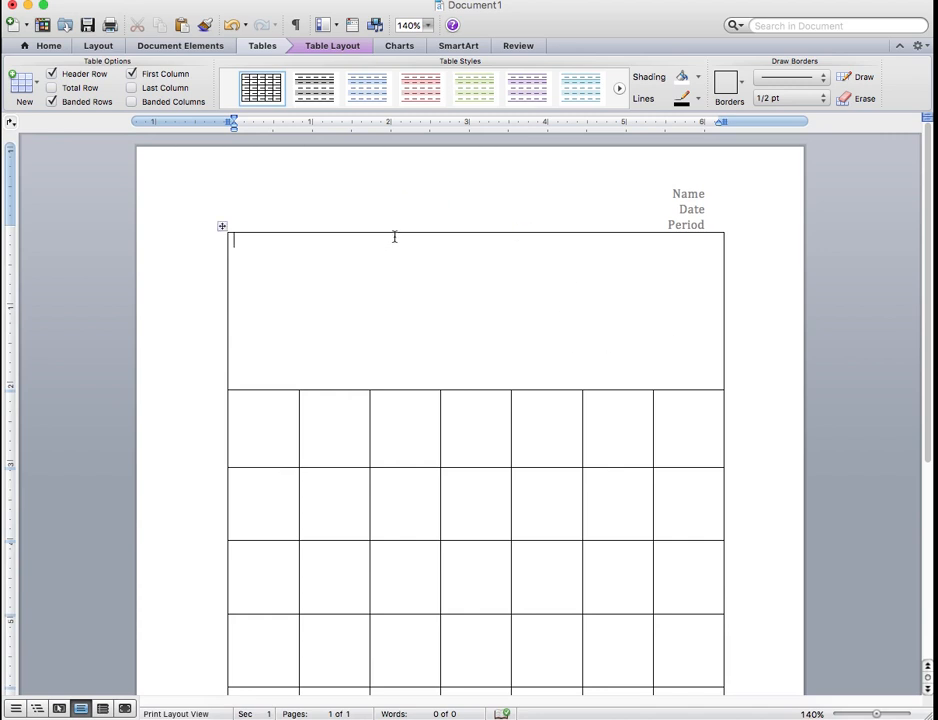
pyautogui.click(264, 46)
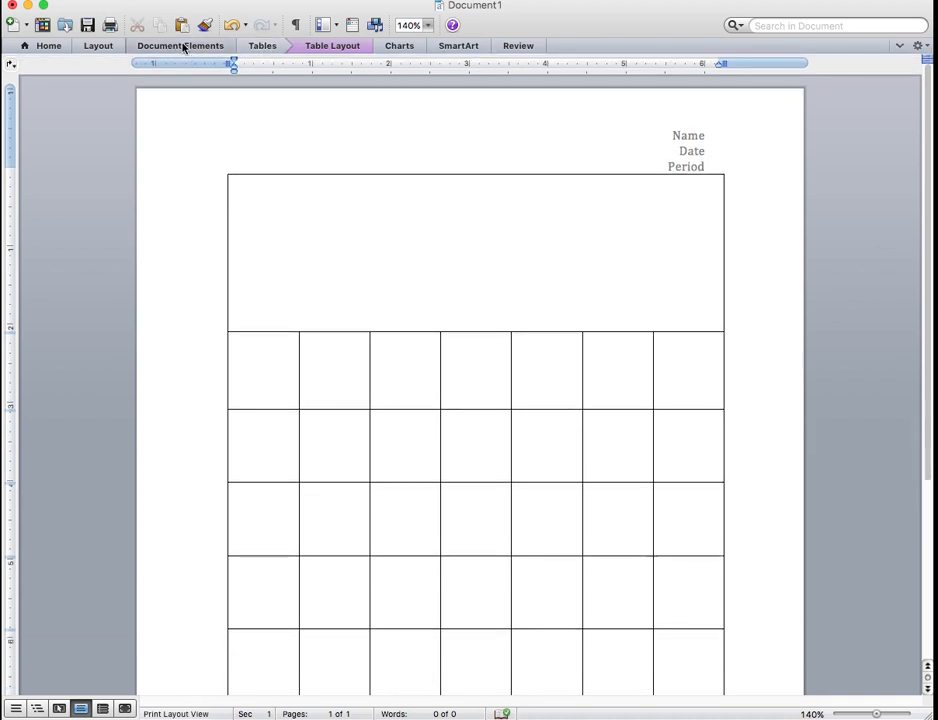
pyautogui.click(264, 46)
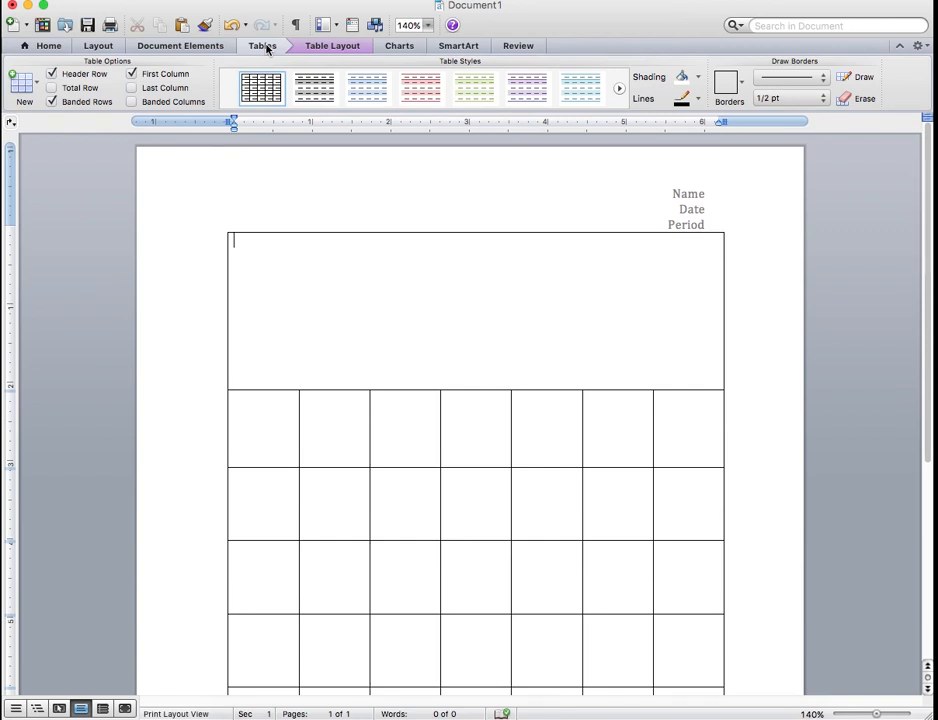
pyautogui.click(97, 46)
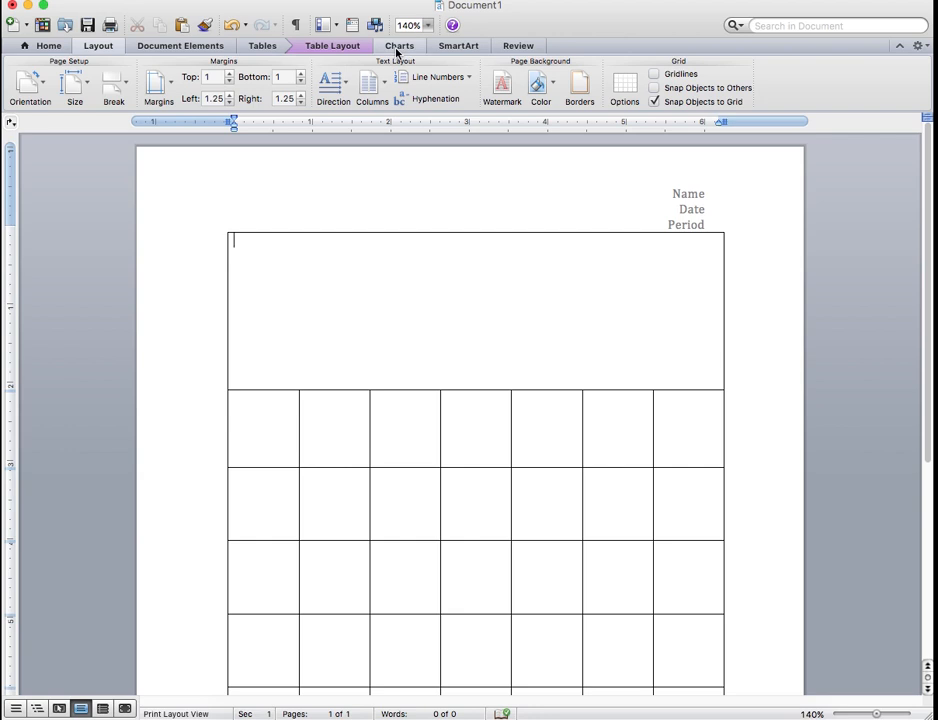
pyautogui.click(52, 46)
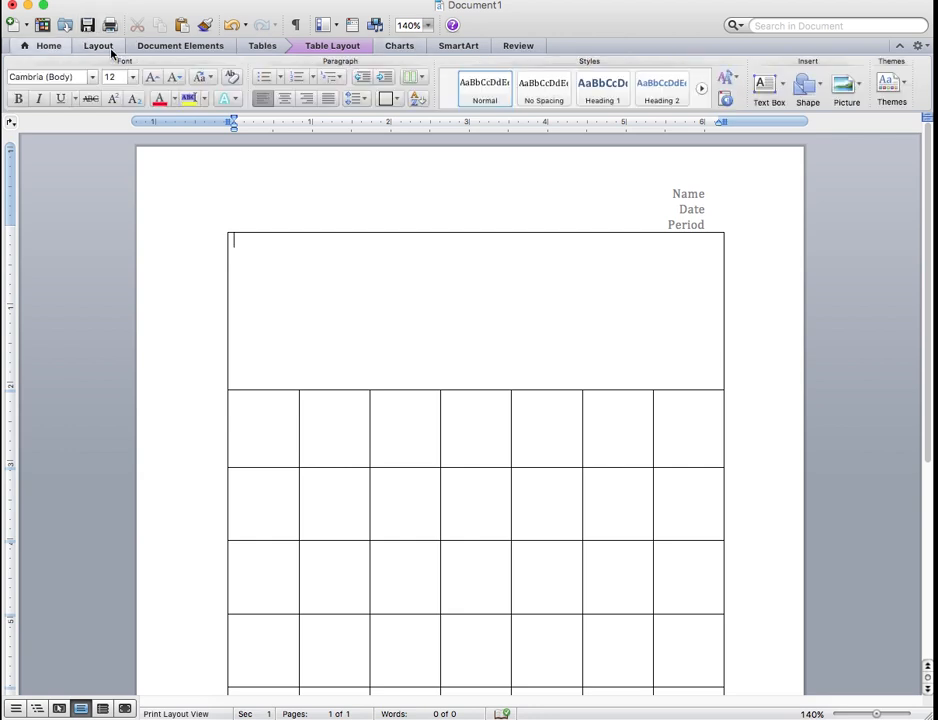
# Insert WordArt in a blue gradient style with a shadow into the merged top cell
pyautogui.click(181, 47)
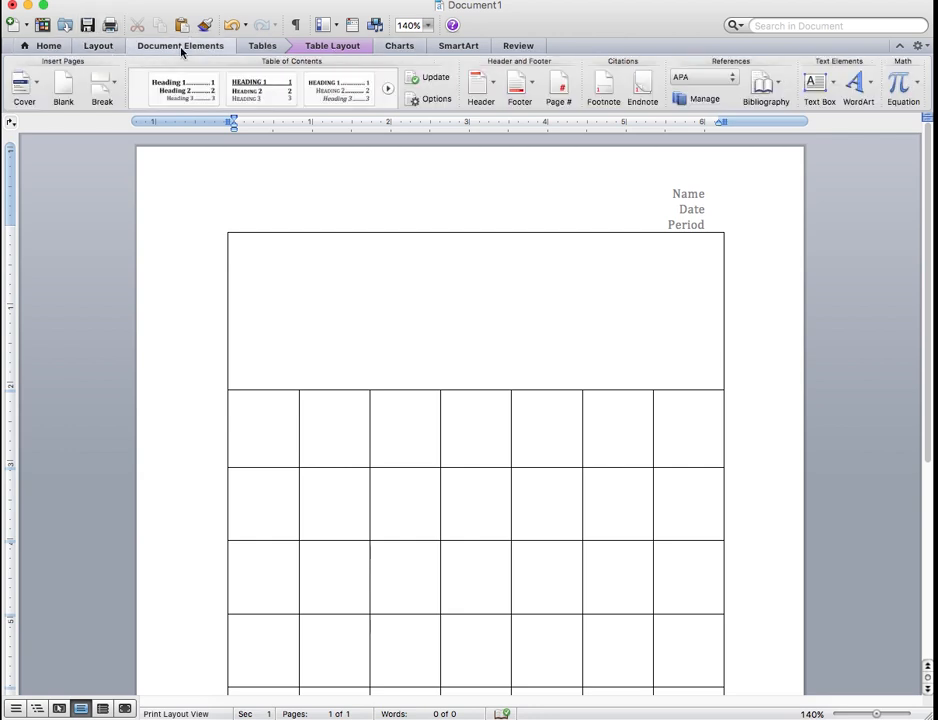
pyautogui.click(858, 86)
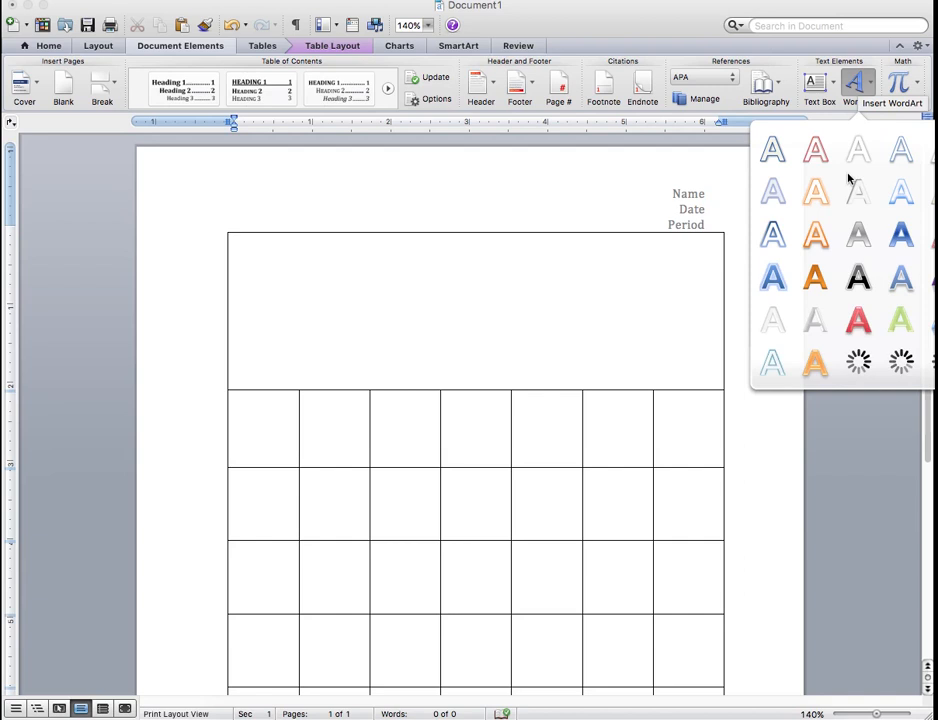
pyautogui.press('Escape')
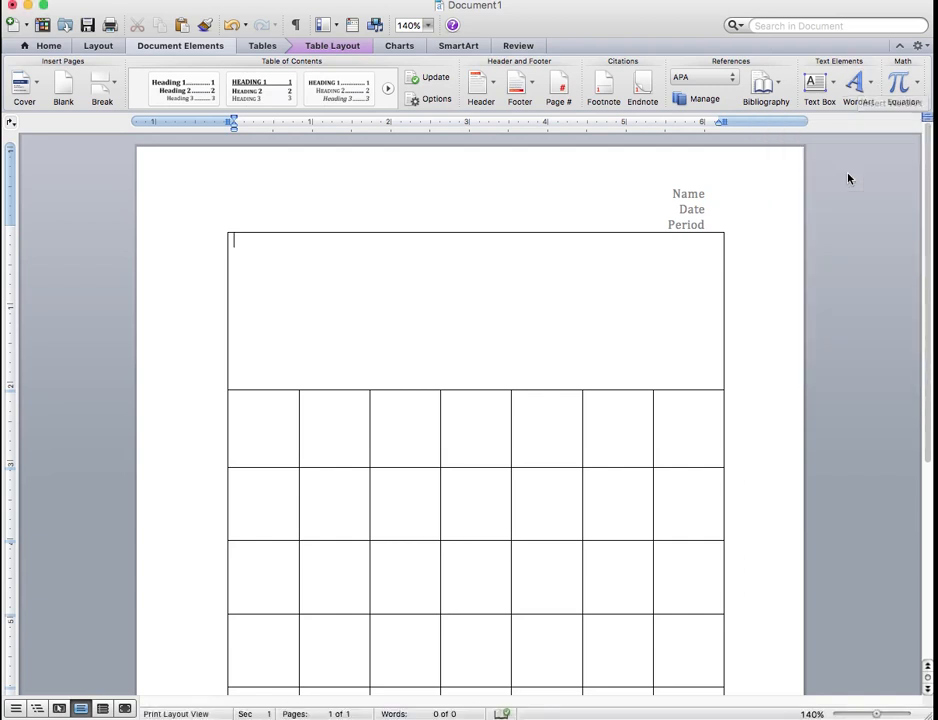
pyautogui.click(862, 87)
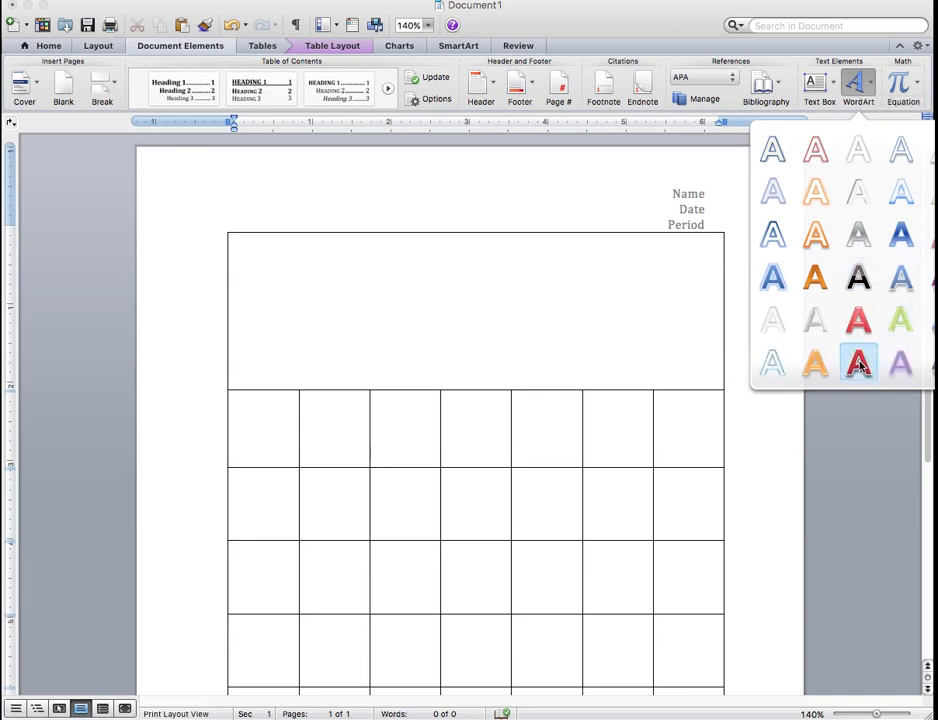
pyautogui.click(905, 279)
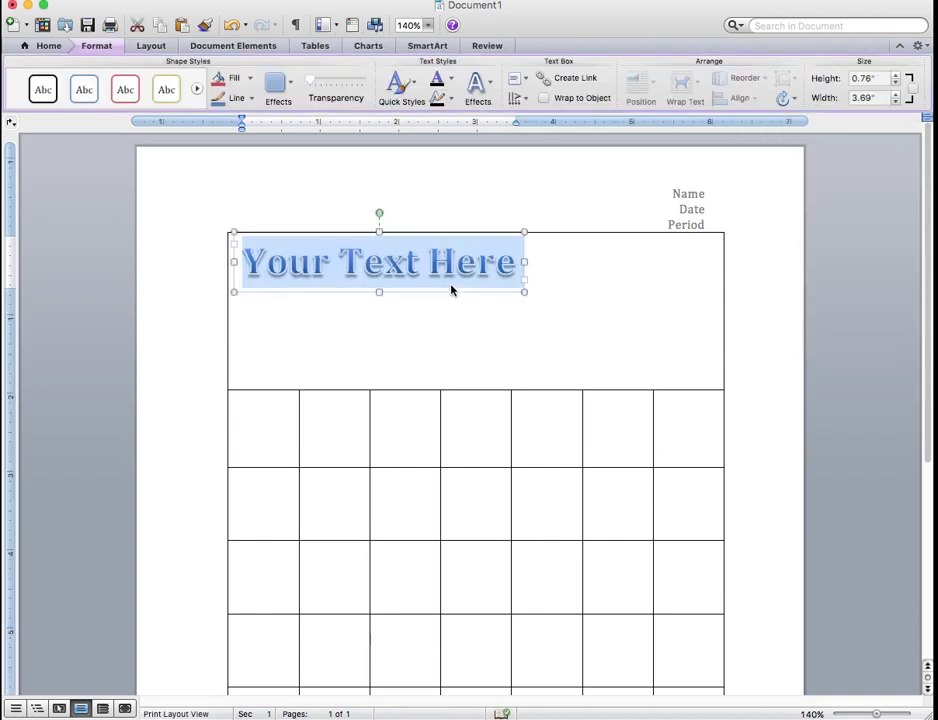
# Replace the WordArt placeholder text with JANUARY in capital letters
pyautogui.write('janu')
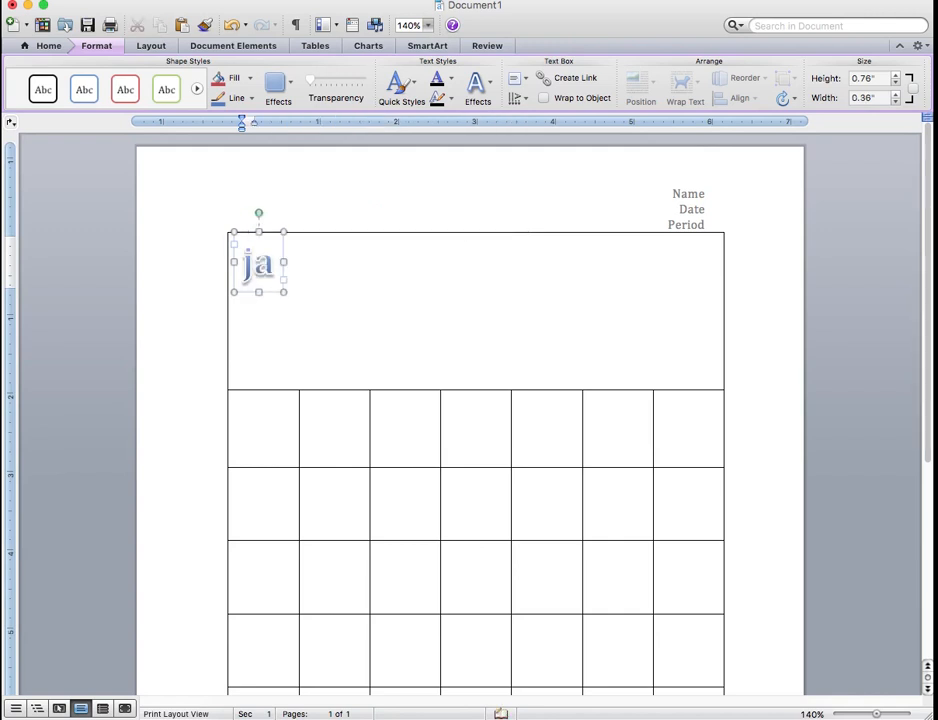
pyautogui.press('BackSpace')
pyautogui.press('BackSpace')
pyautogui.press('BackSpace')
pyautogui.press('BackSpace')
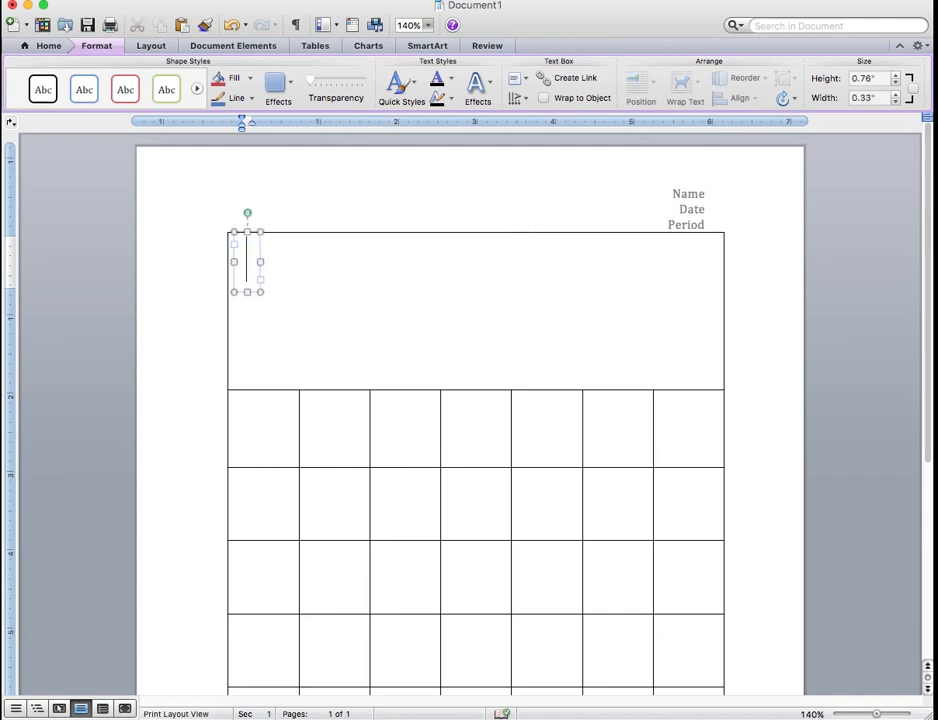
pyautogui.write('JANUA')
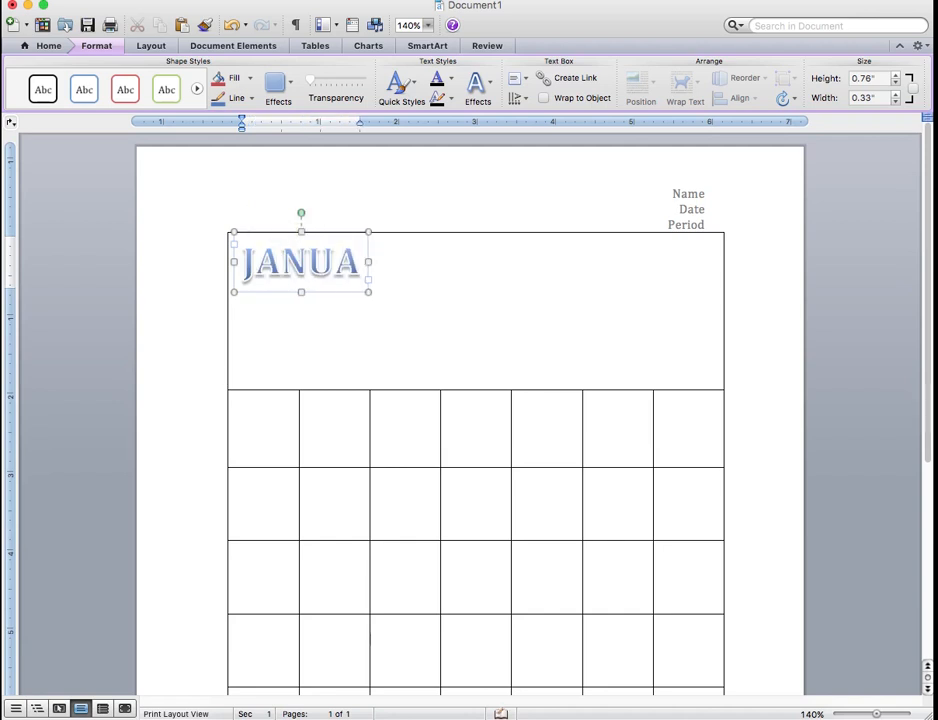
pyautogui.write('RY')
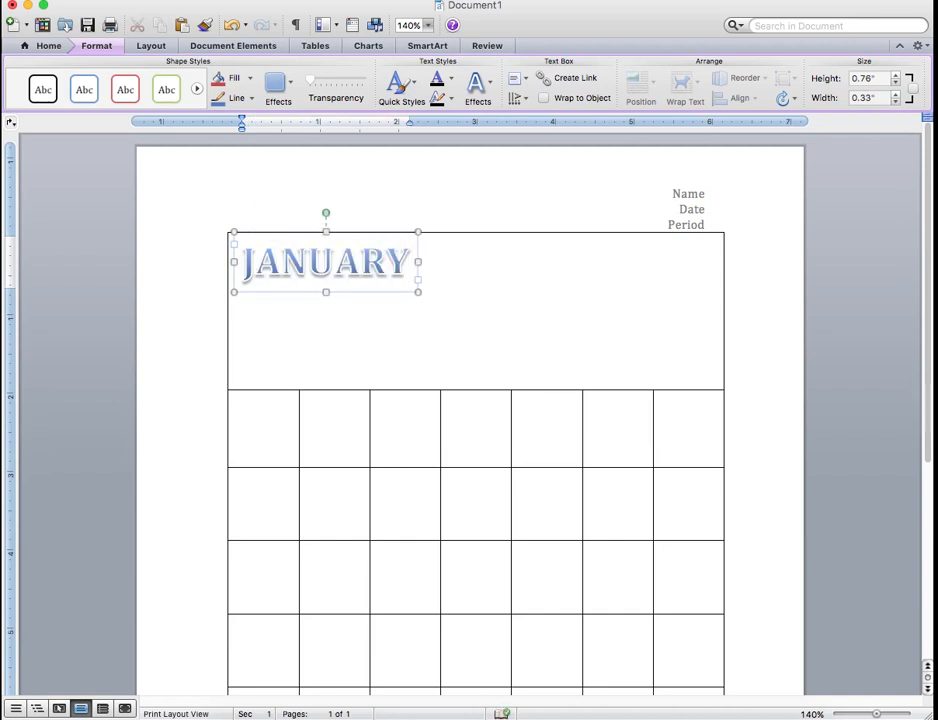
# Resize the JANUARY WordArt box to about 0.91" high and 3" wide
pyautogui.moveTo(418, 291); pyautogui.dragTo(491, 359)
pyautogui.moveTo(526, 384); pyautogui.dragTo(528, 391)
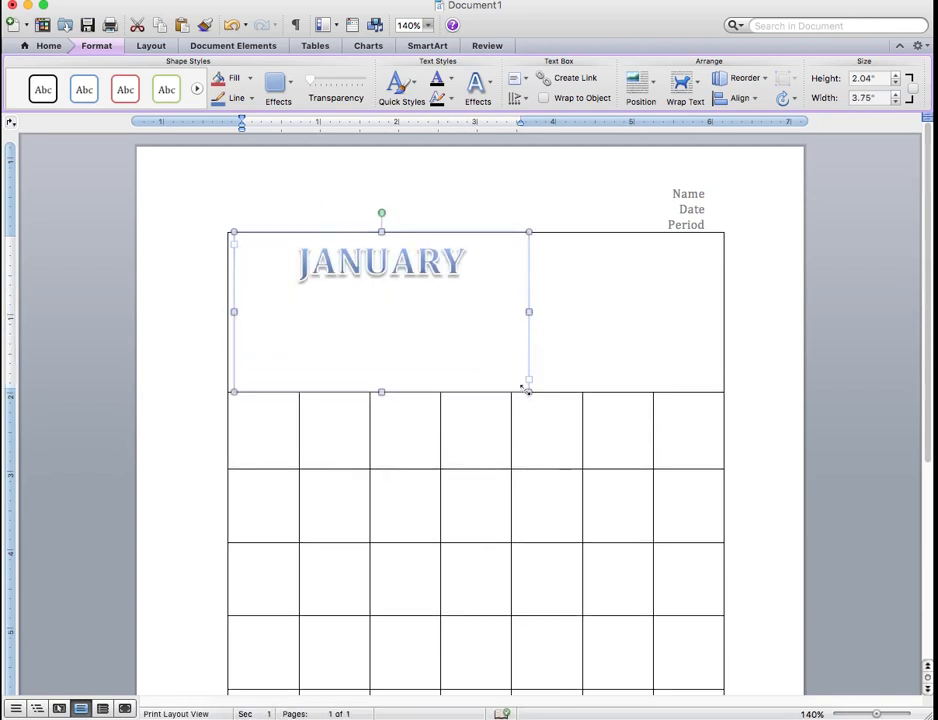
pyautogui.moveTo(528, 391); pyautogui.dragTo(470, 300)
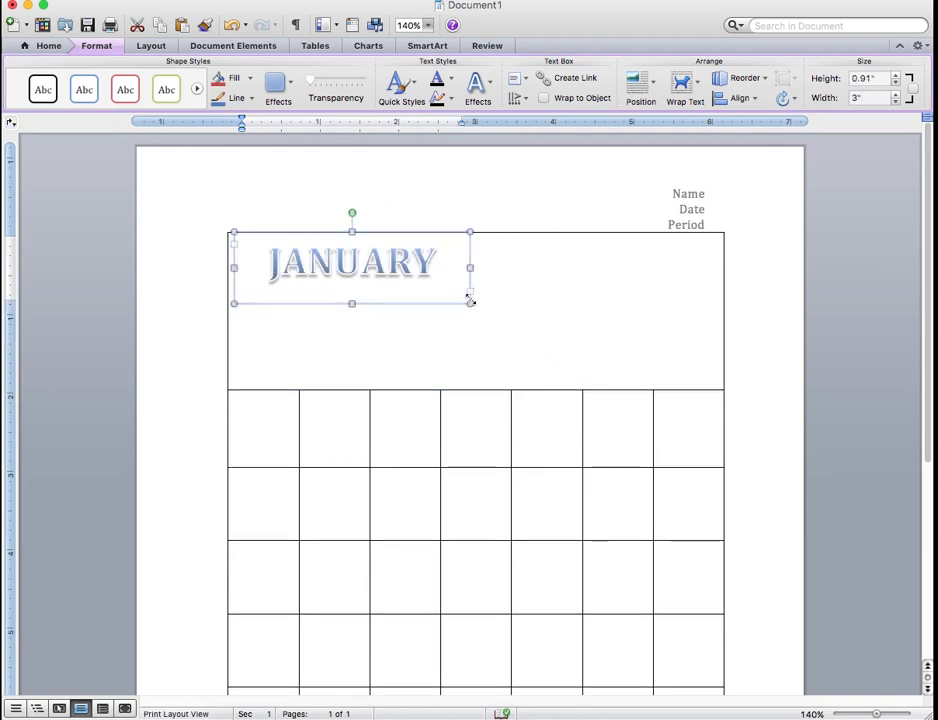
# Set the JANUARY WordArt's font size to 72 and enlarge its box to span the top cell
pyautogui.click(47, 46)
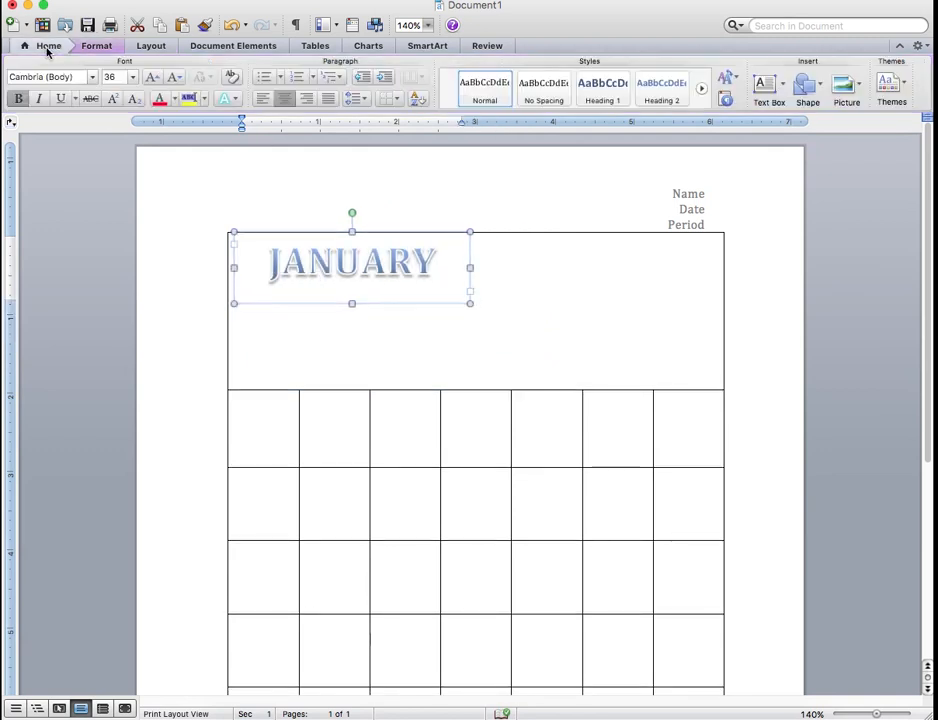
pyautogui.click(132, 77)
pyautogui.click(128, 281)
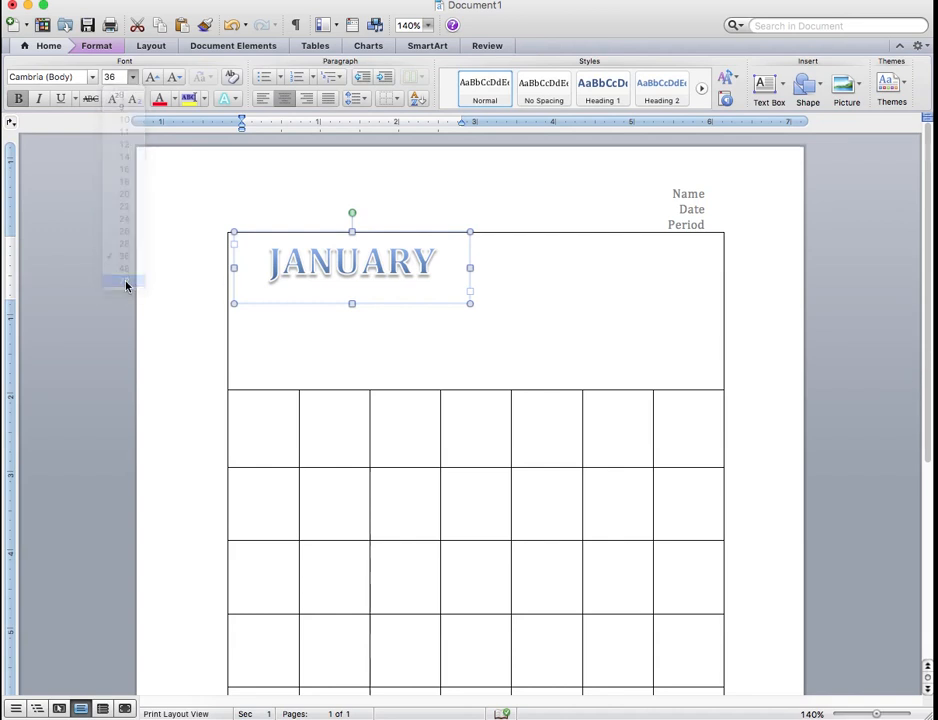
pyautogui.click(467, 298)
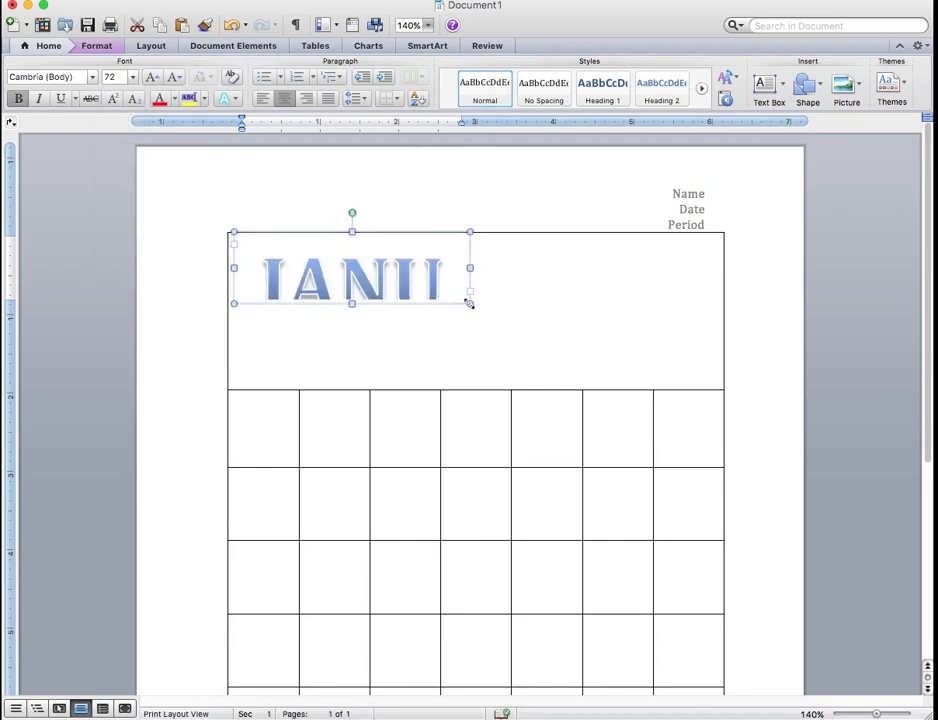
pyautogui.moveTo(504, 321); pyautogui.dragTo(723, 390)
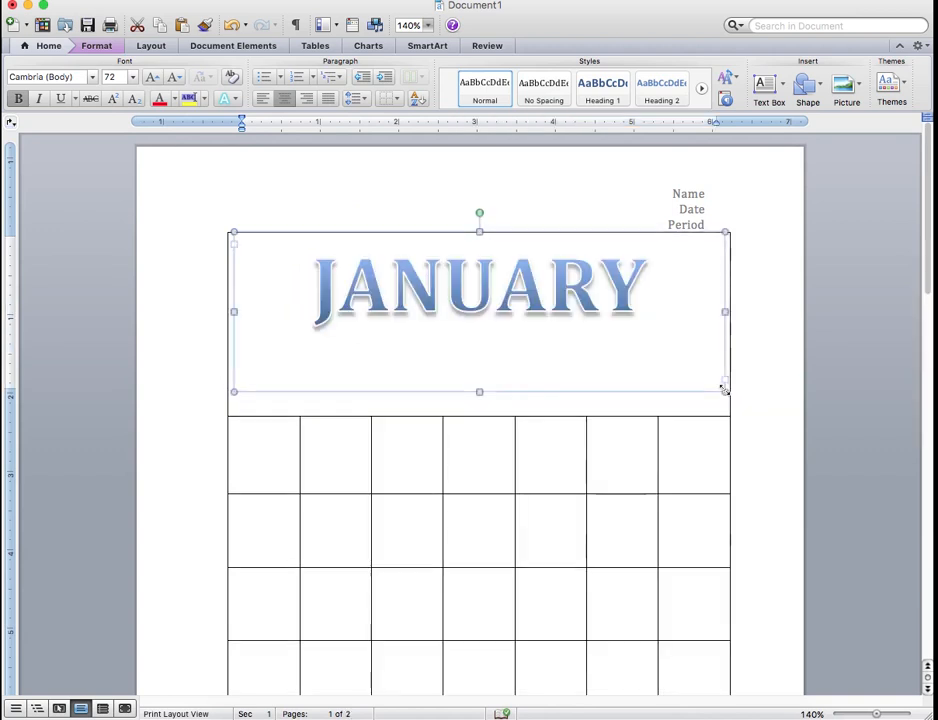
# Shorten the JANUARY WordArt box to fit its text and reduce the title row's height to suit
pyautogui.moveTo(479, 392); pyautogui.dragTo(479, 334)
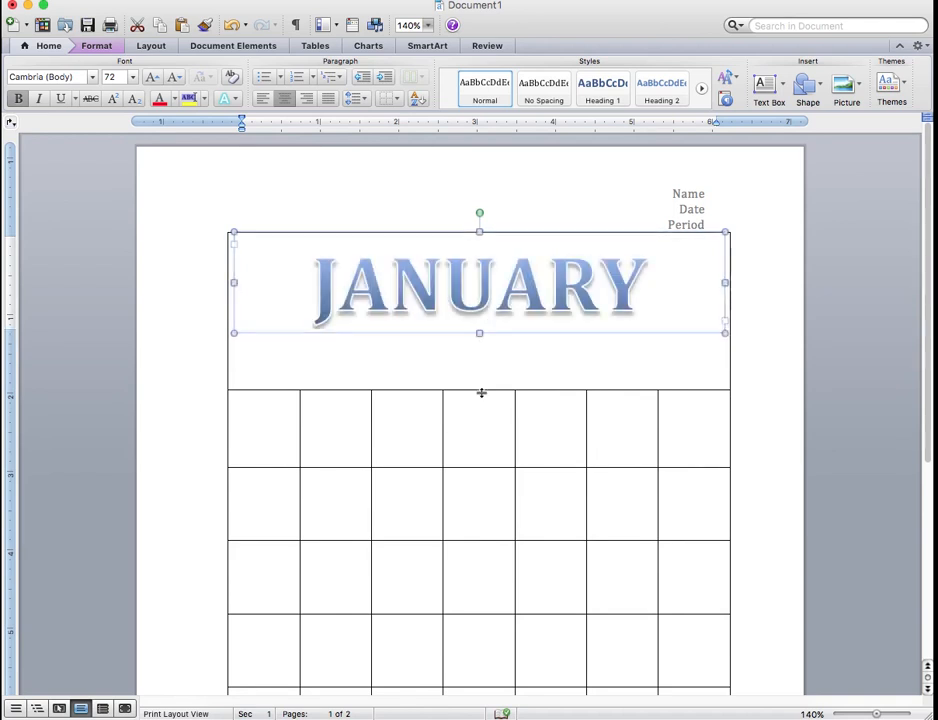
pyautogui.moveTo(481, 392); pyautogui.dragTo(481, 354)
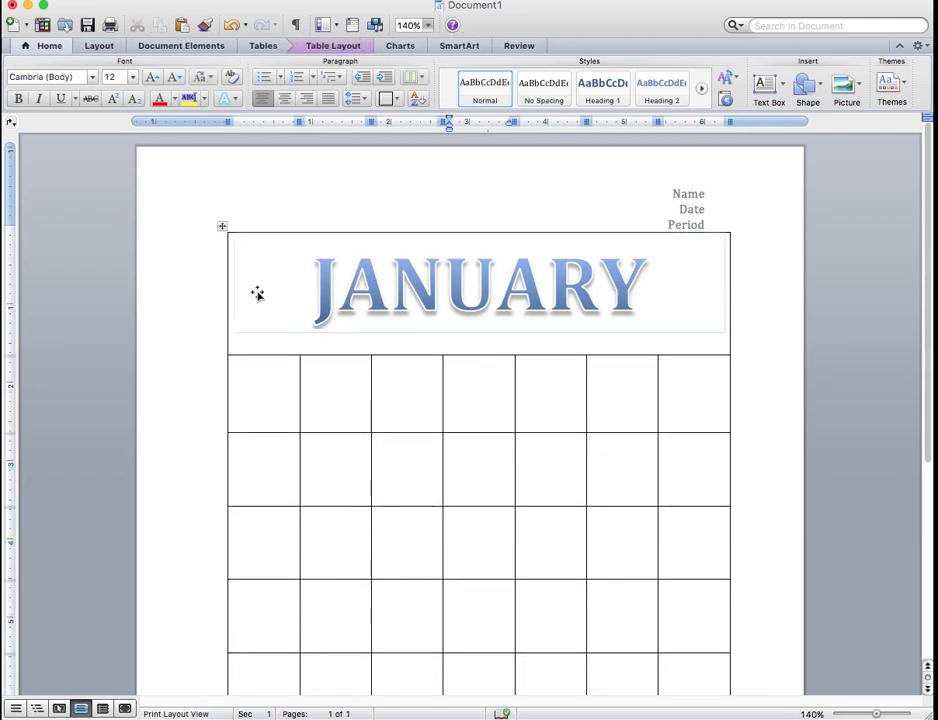
# Shade the merged title cell behind JANUARY with a medium-light blue theme color
pyautogui.click(247, 342)
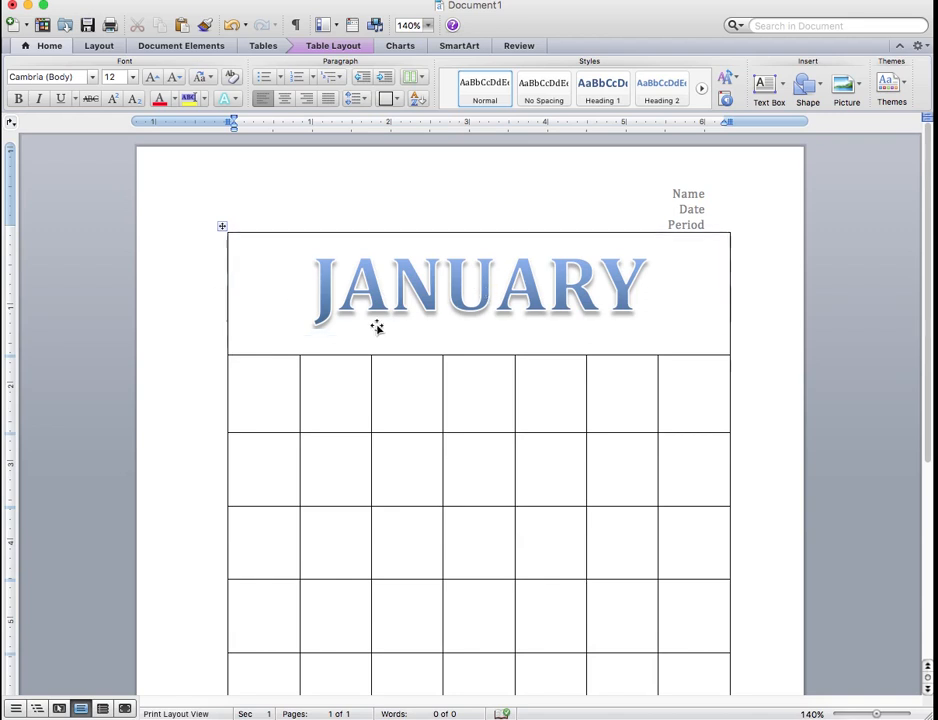
pyautogui.click(181, 45)
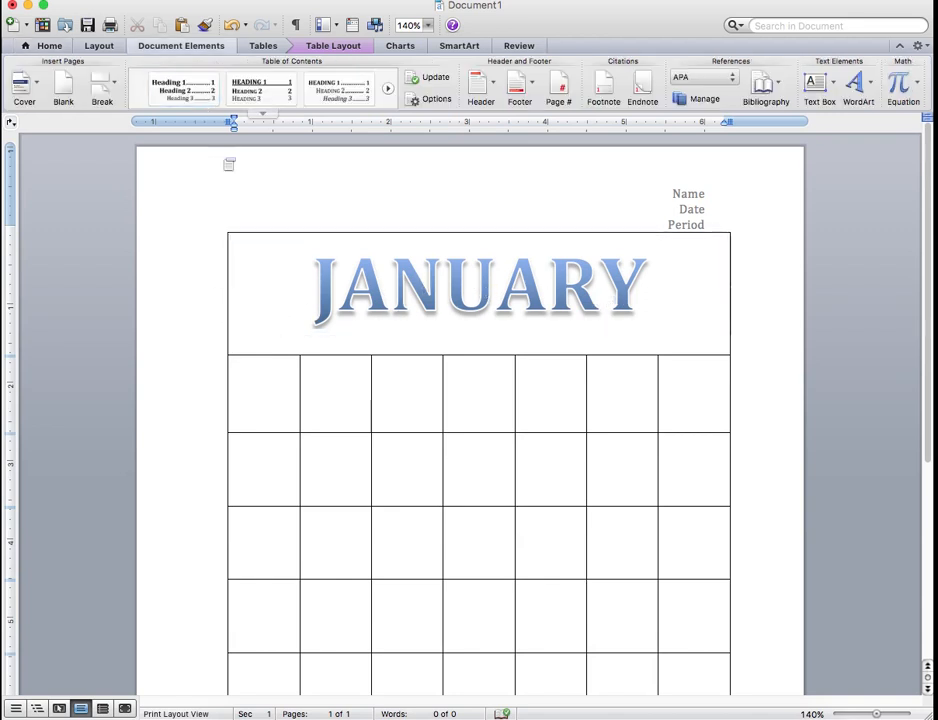
pyautogui.click(264, 48)
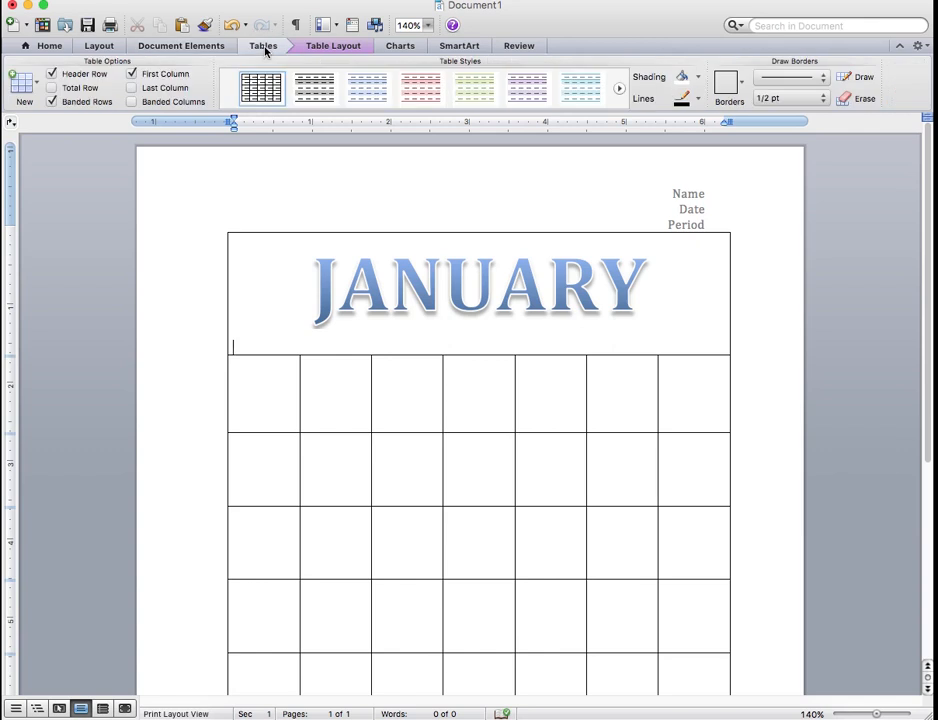
pyautogui.click(693, 77)
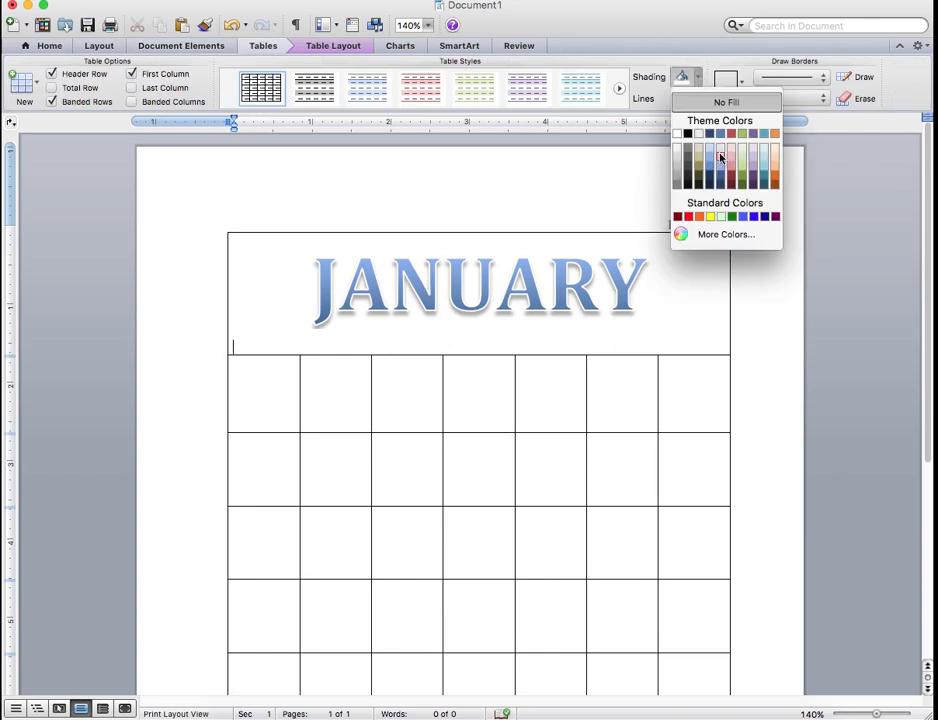
pyautogui.click(720, 157)
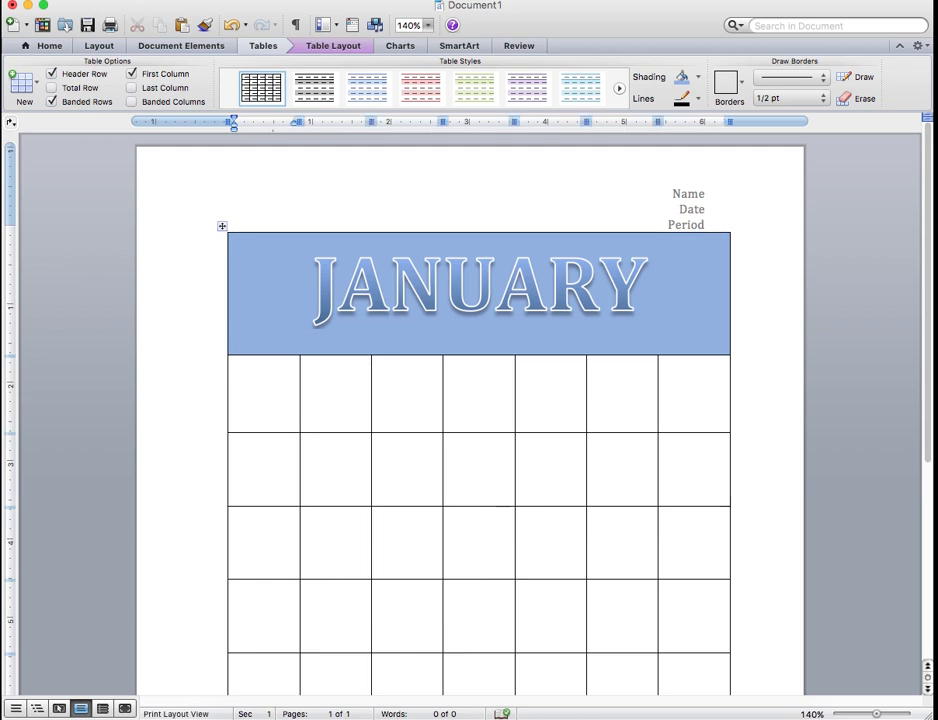
# Fill the row below the title with the weekday names SUNDAY through SATURDAY in capitals, one per cell
pyautogui.write('SUNDAY ')
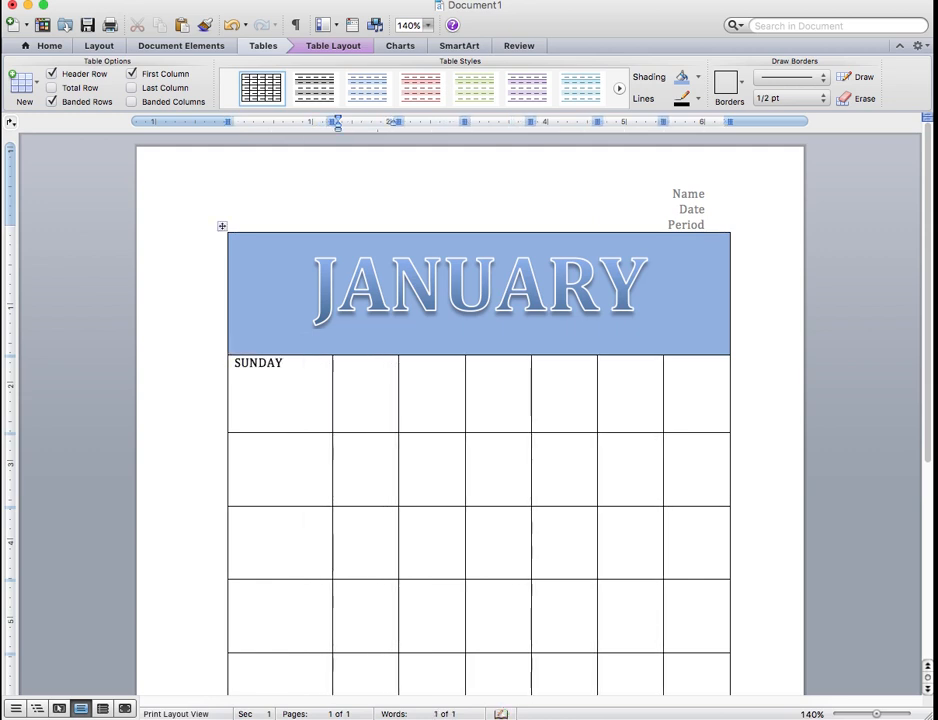
pyautogui.write('MONDAY')
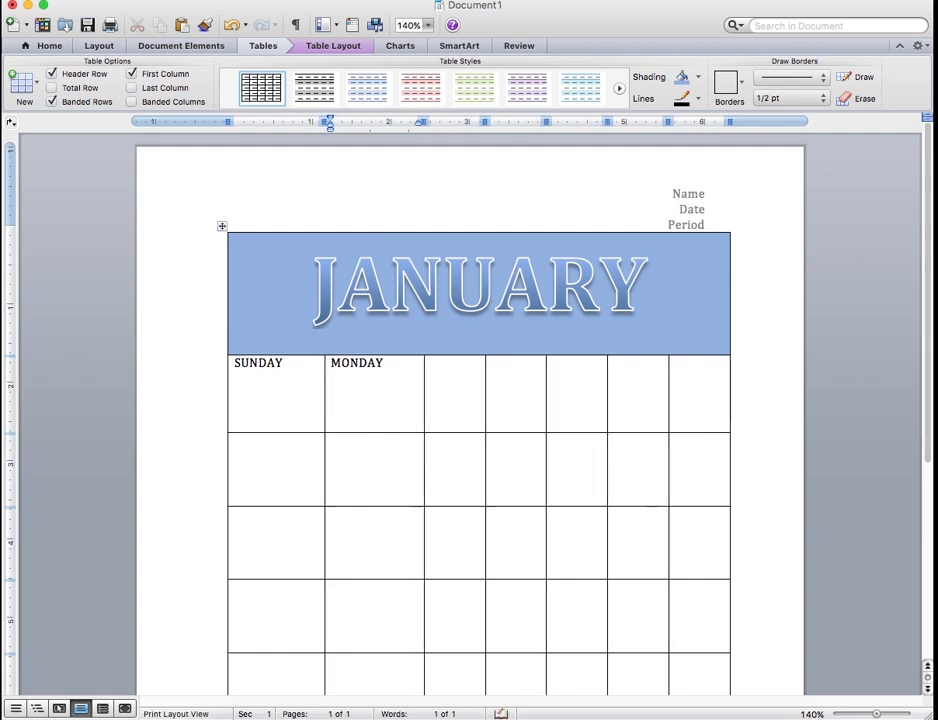
pyautogui.press('Tab')
pyautogui.write('T')
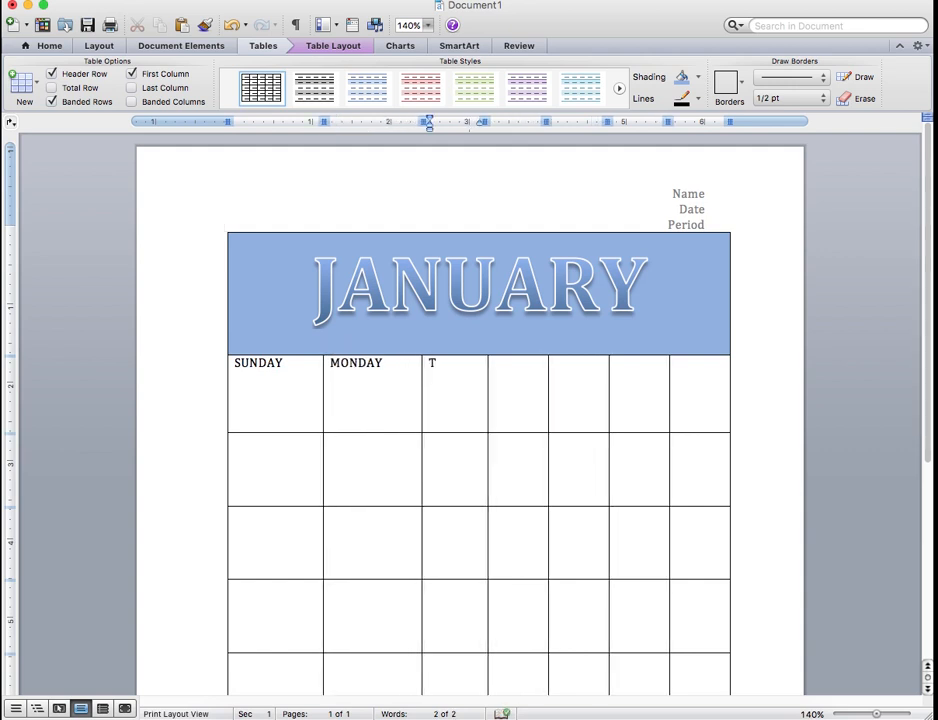
pyautogui.write('UESDAY')
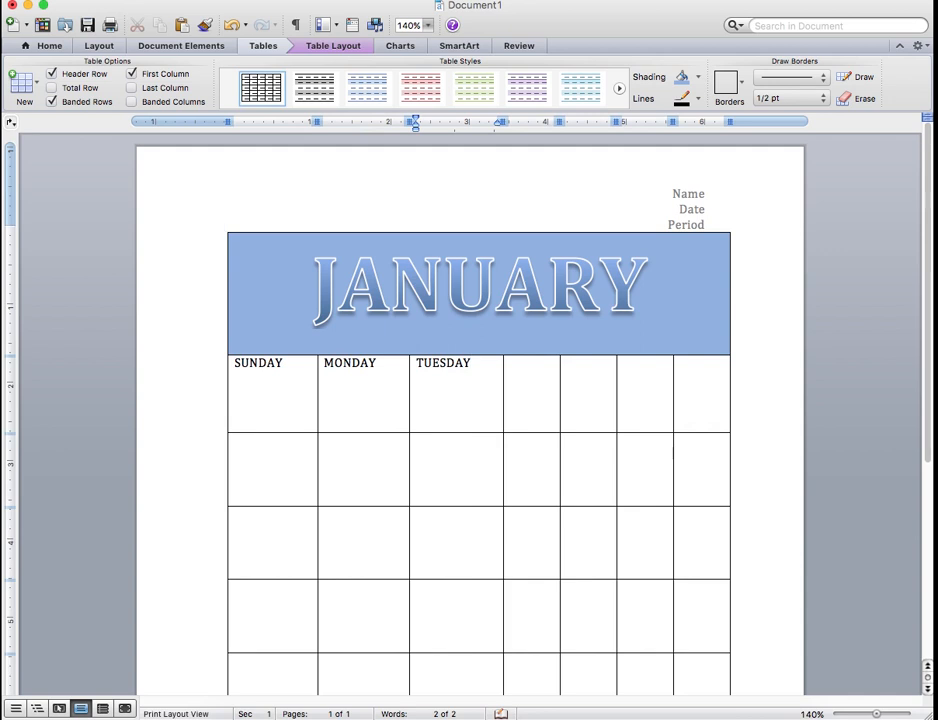
pyautogui.write('WEDN')
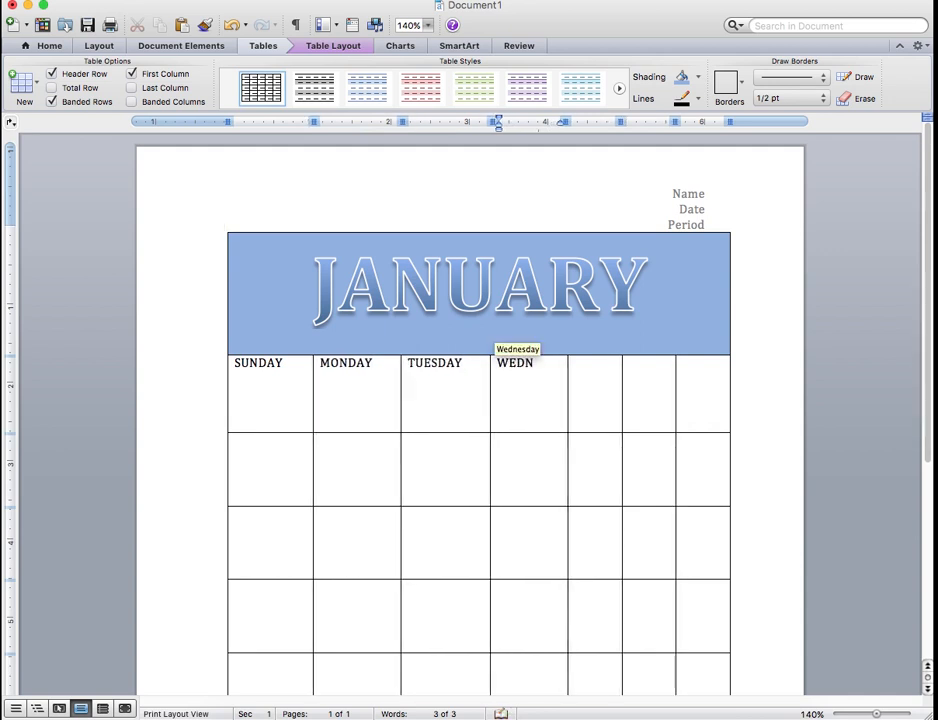
pyautogui.write('ESDAY')
pyautogui.press('Tab')
pyautogui.write('THURS')
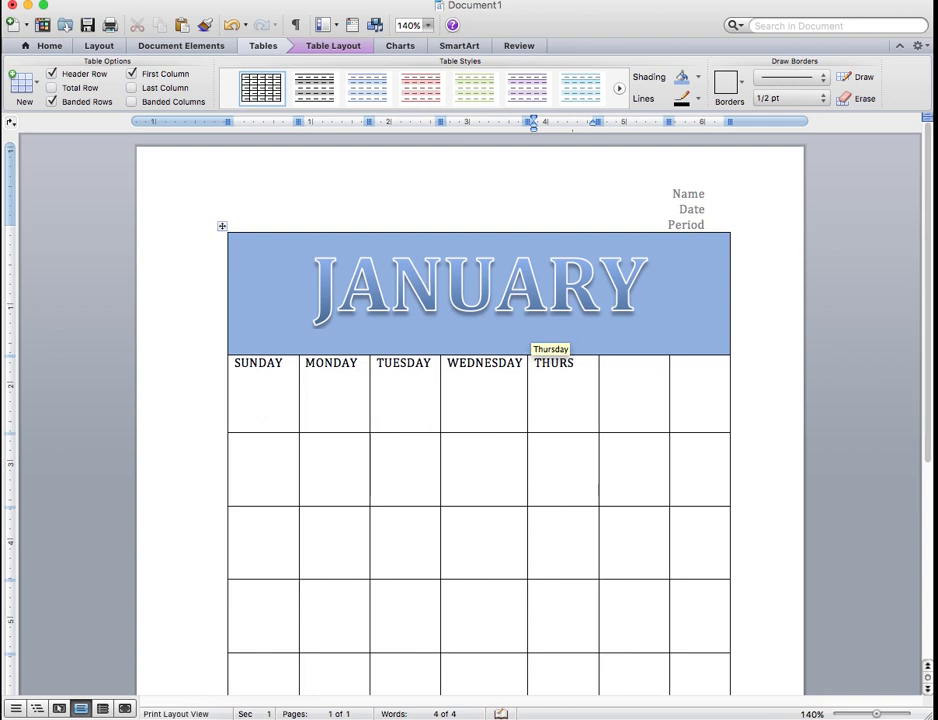
pyautogui.write('DAY')
pyautogui.press('Tab')
pyautogui.write('FRIDAY')
pyautogui.press('Tab')
pyautogui.write('SATURDAY')
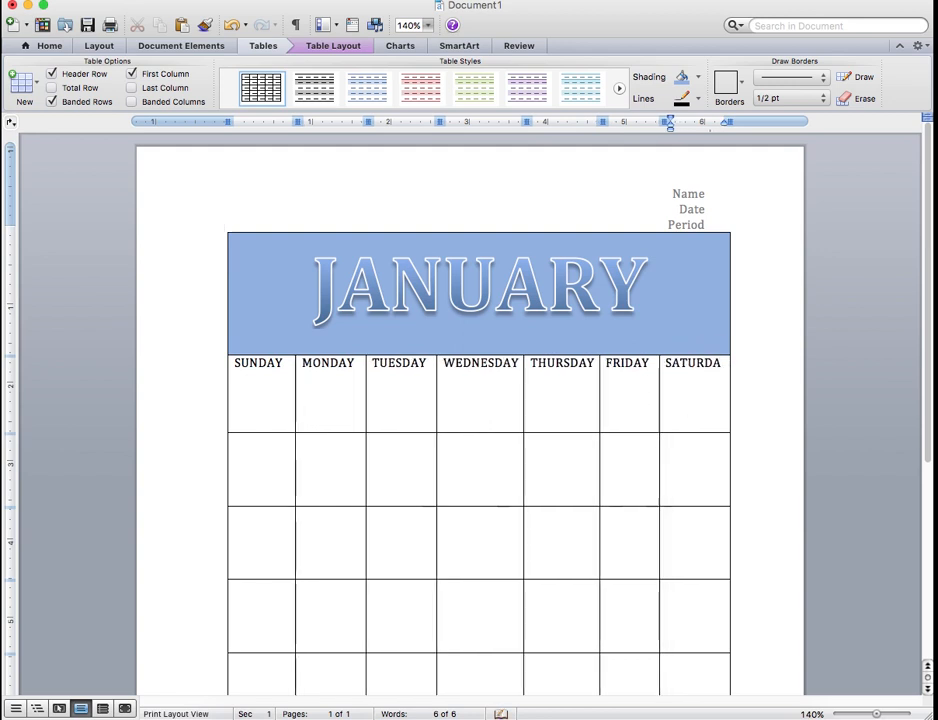
# Format all seven weekday headings in bold at font size 8
pyautogui.moveTo(235, 361); pyautogui.dragTo(722, 366)
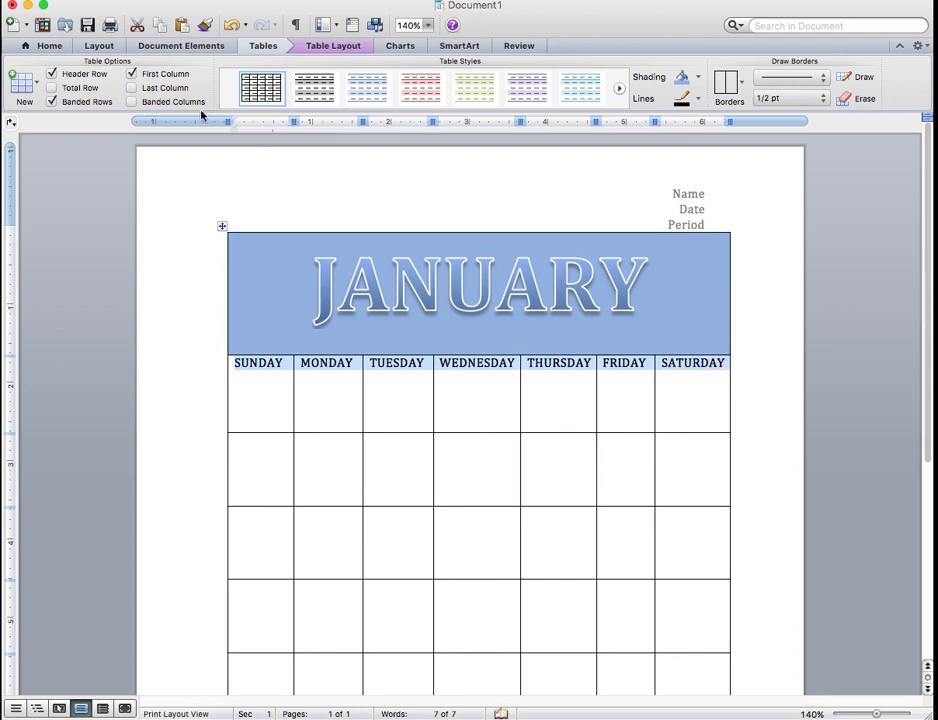
pyautogui.click(49, 47)
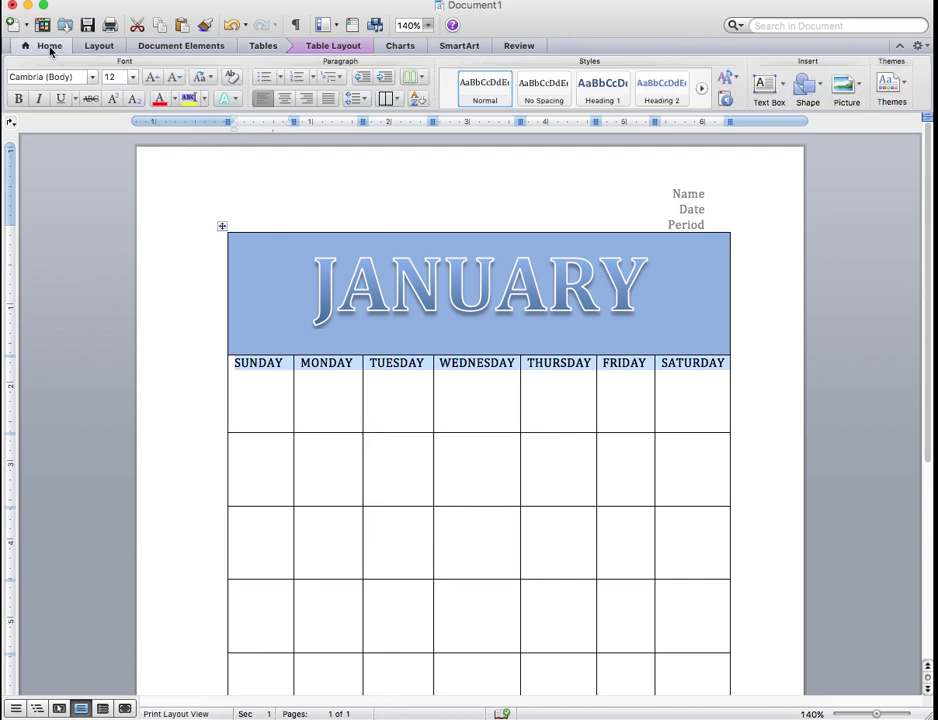
pyautogui.click(131, 78)
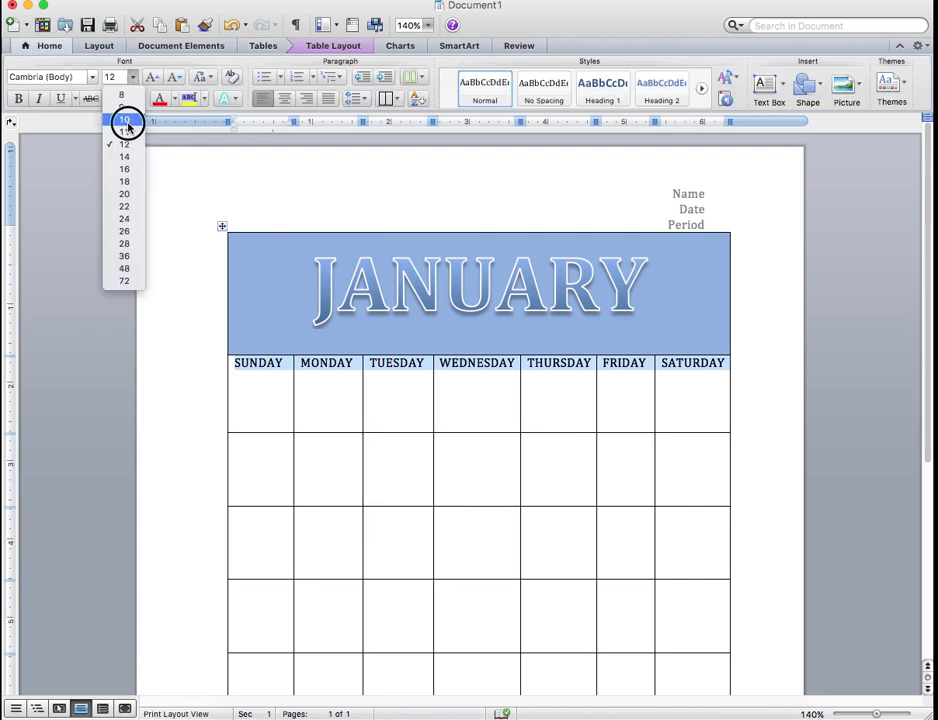
pyautogui.click(126, 121)
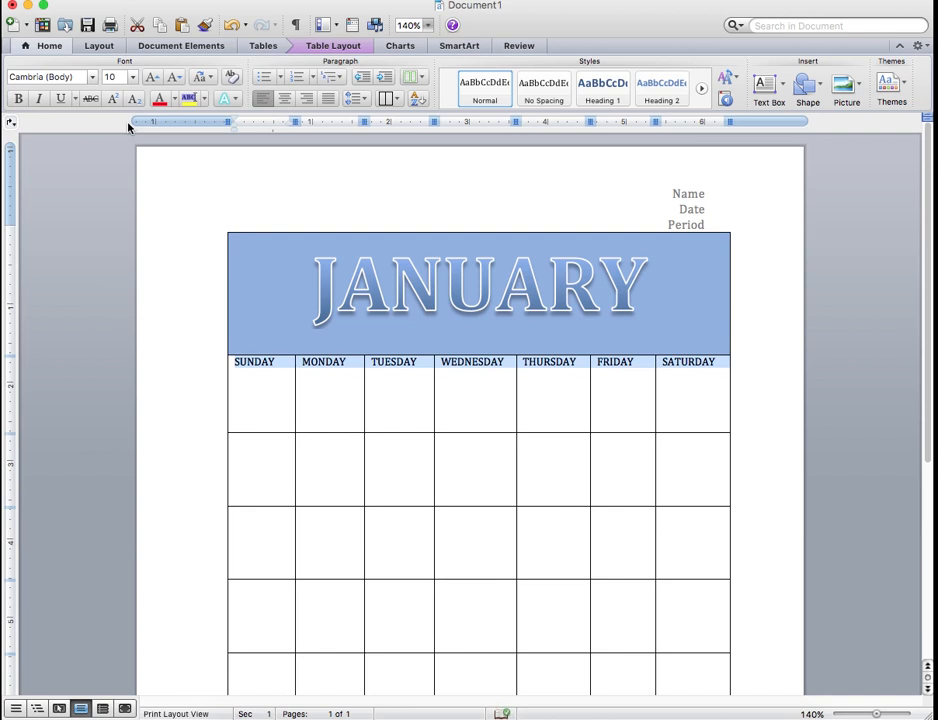
pyautogui.click(132, 78)
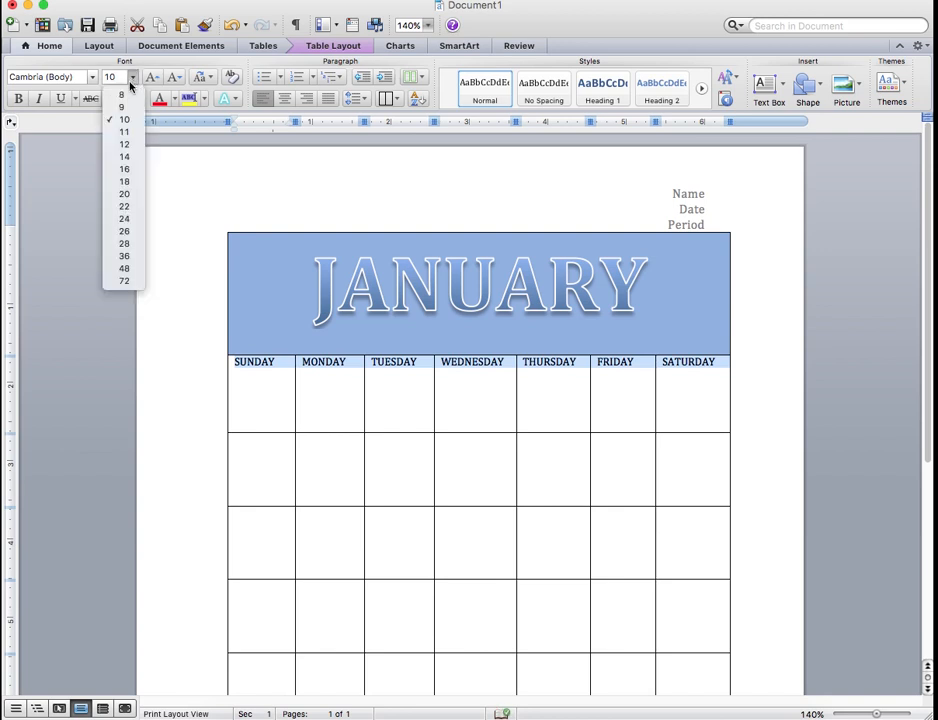
pyautogui.click(122, 107)
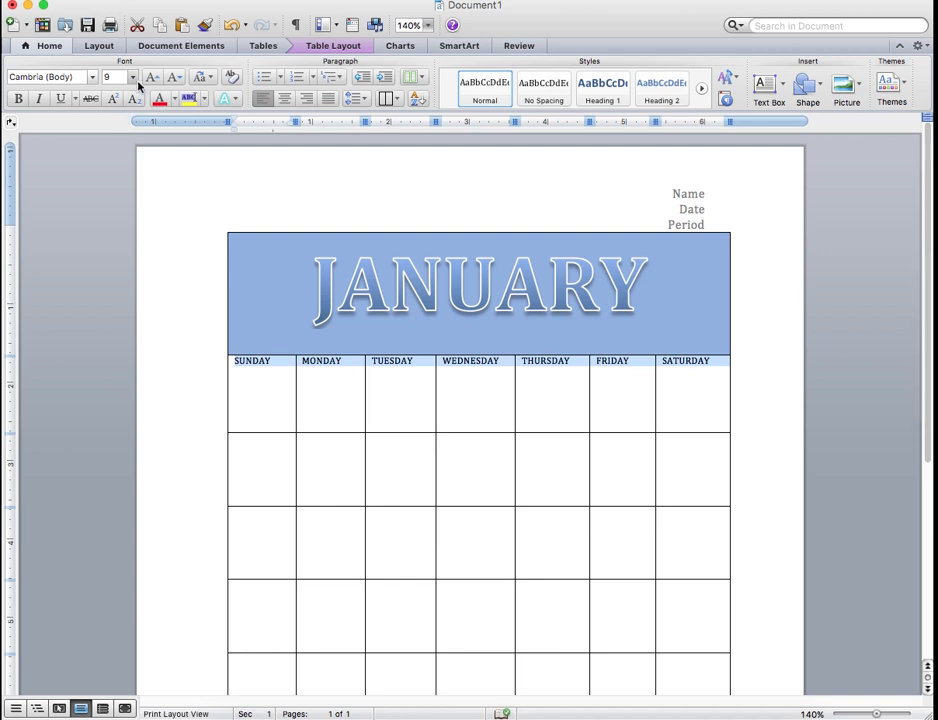
pyautogui.click(133, 79)
pyautogui.click(121, 95)
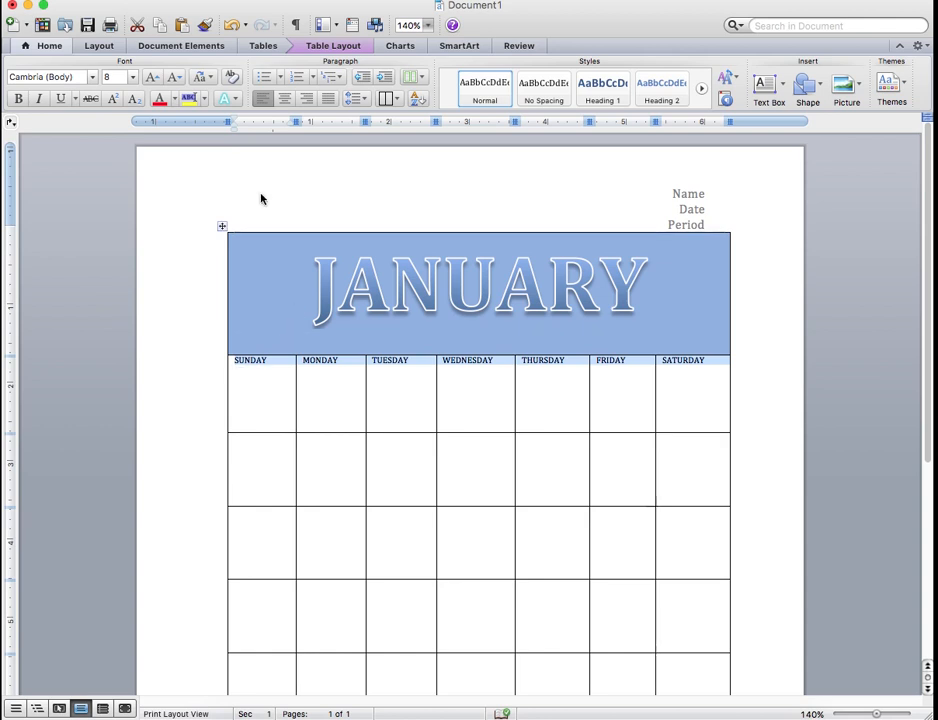
pyautogui.click(18, 100)
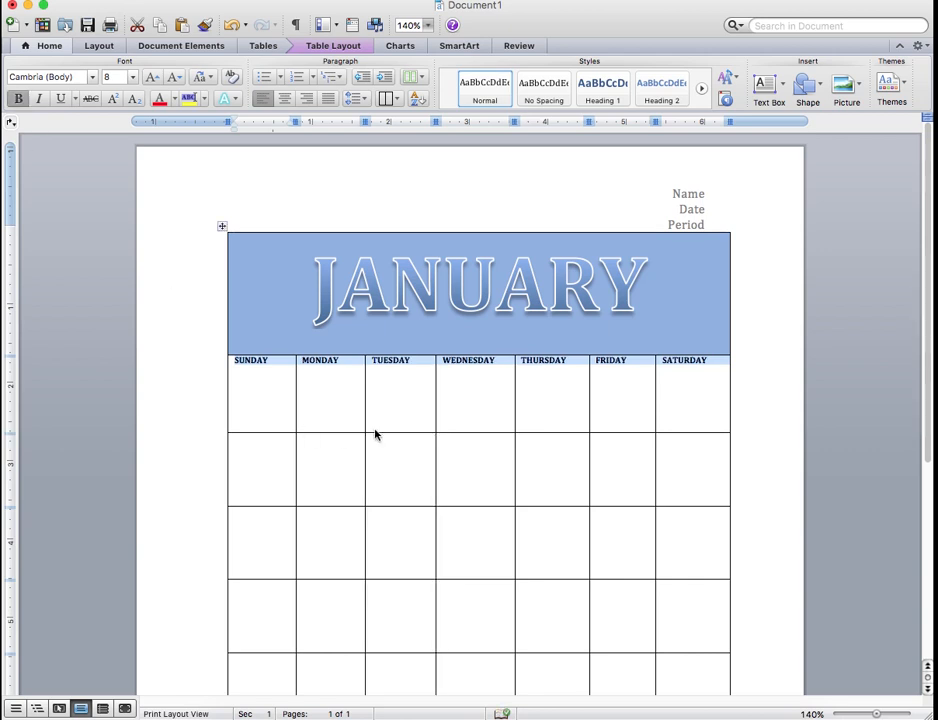
# Shrink the weekday row's height to fit its headings and shade the row with the lightest tint of Accent 1 blue
pyautogui.moveTo(375, 433); pyautogui.dragTo(372, 372)
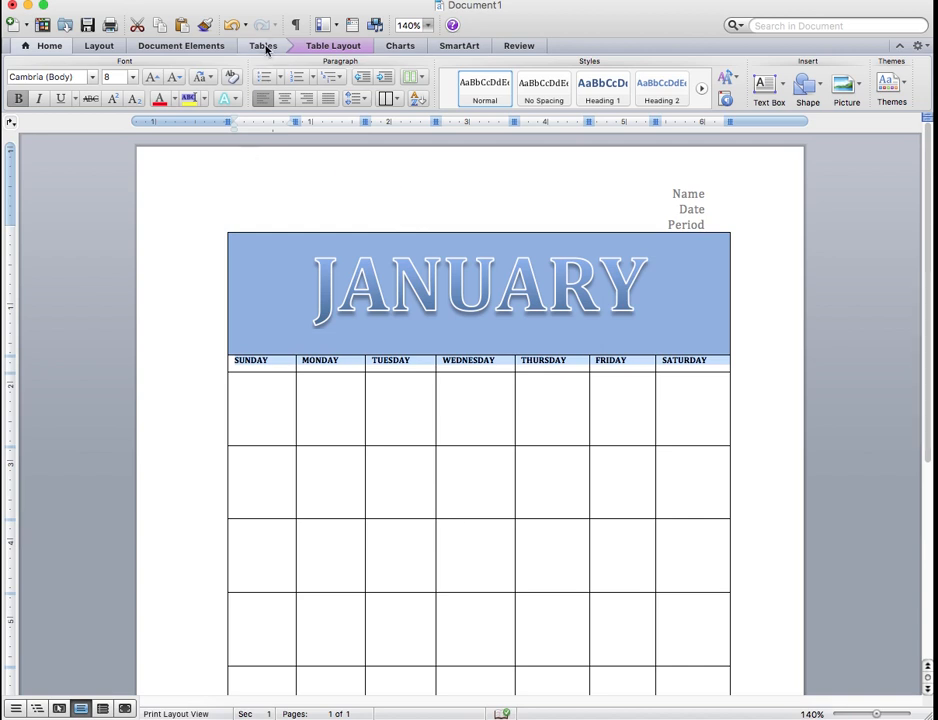
pyautogui.click(265, 47)
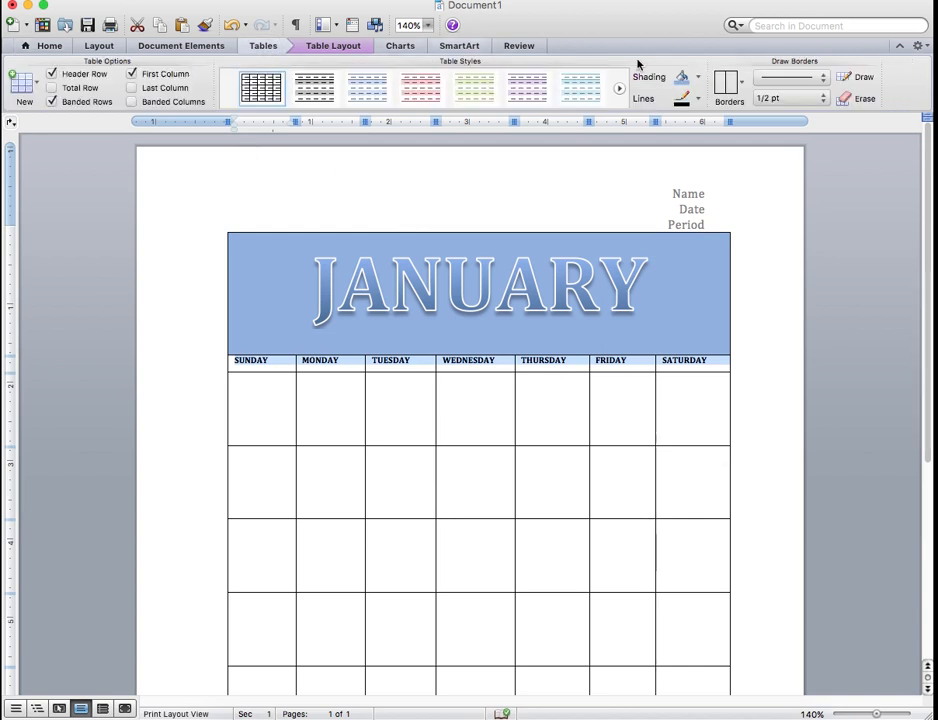
pyautogui.click(697, 78)
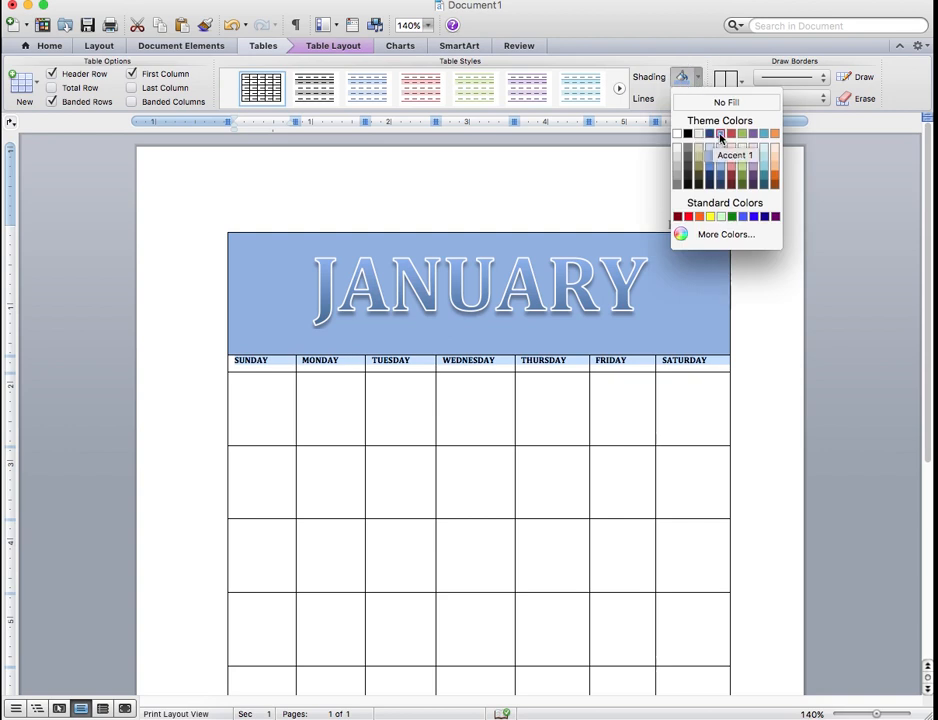
pyautogui.click(720, 135)
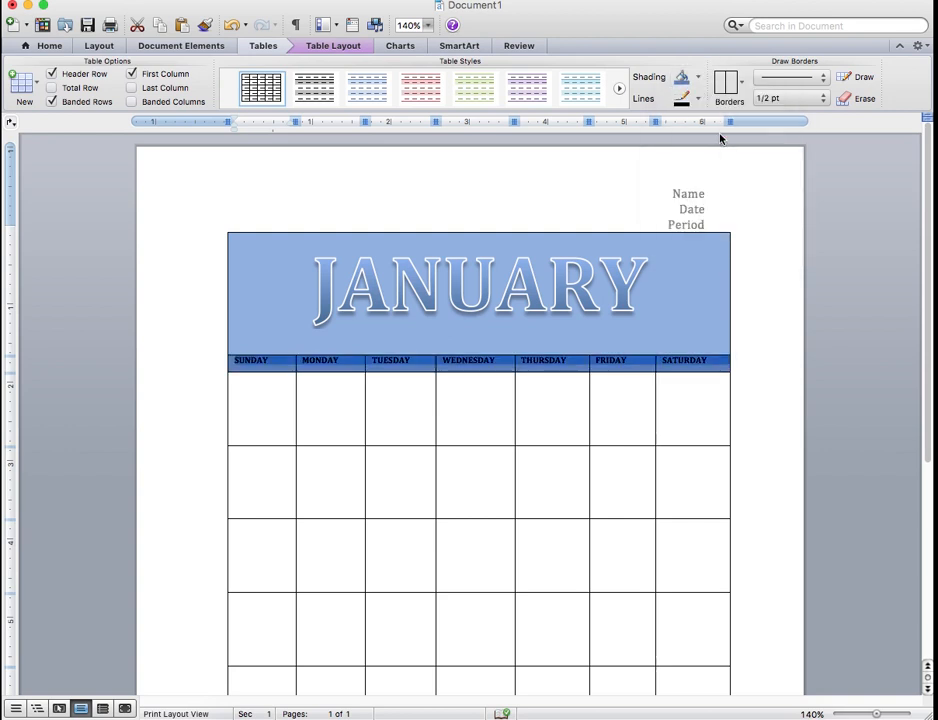
pyautogui.click(698, 78)
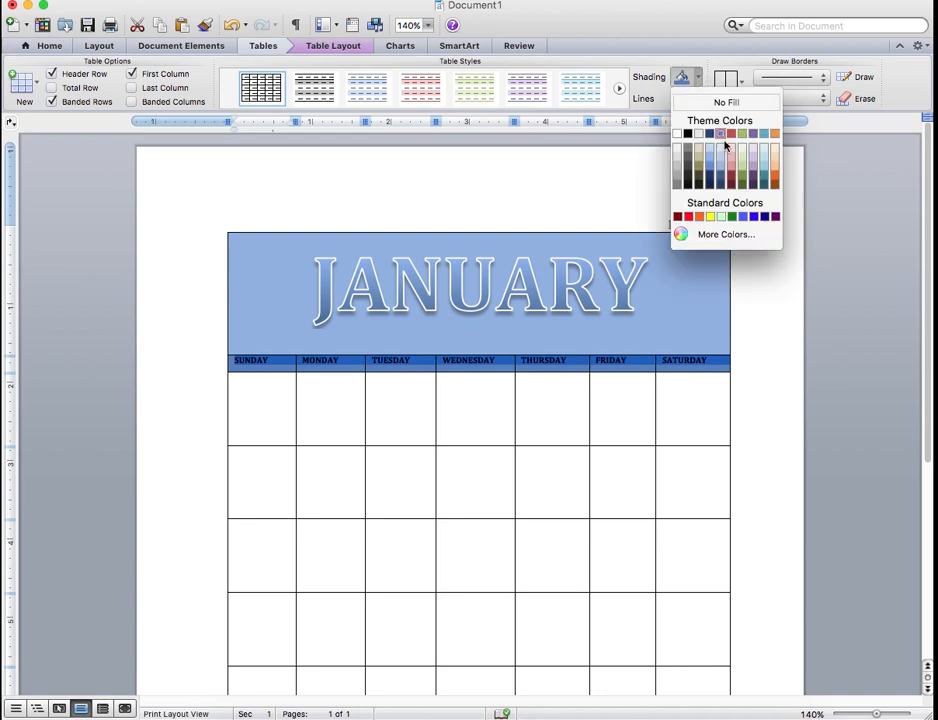
pyautogui.click(721, 148)
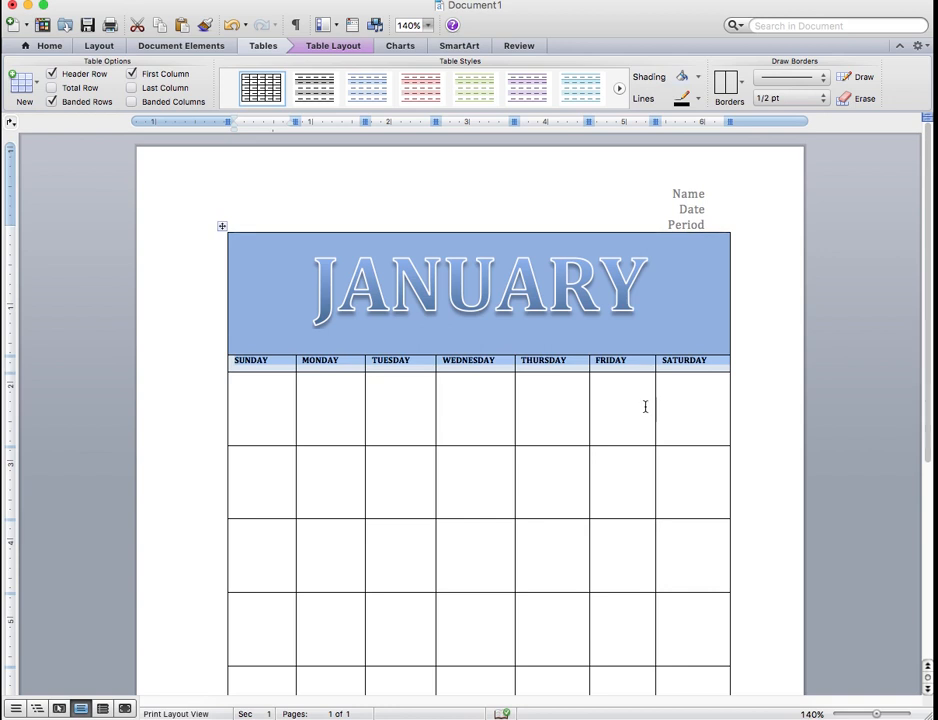
pyautogui.click(758, 411)
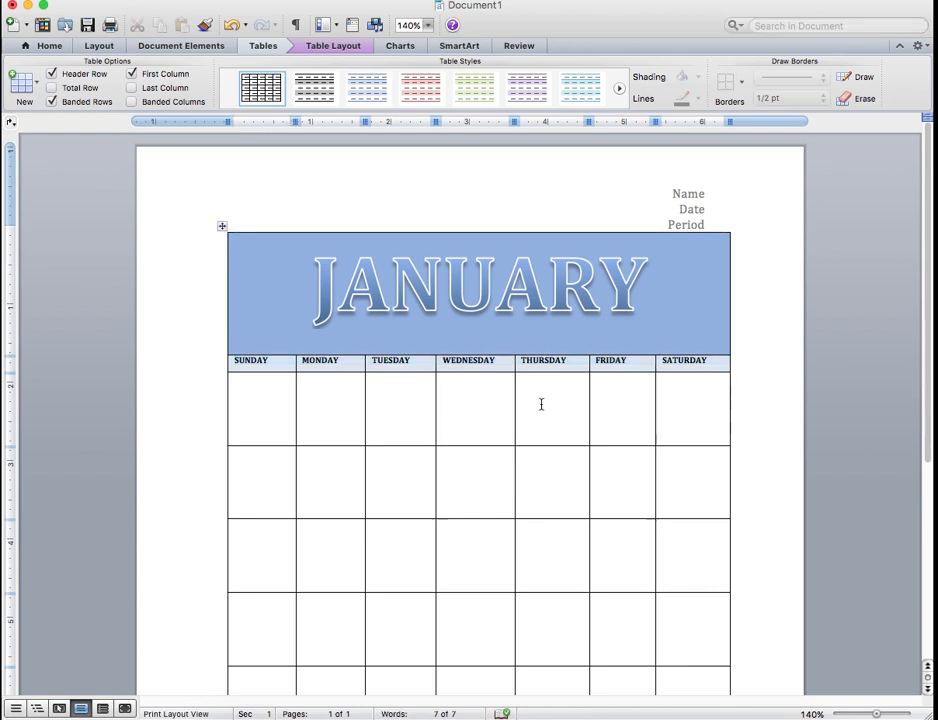
# Enter the dates 1 through 6 in the first week row, from Monday to Saturday
pyautogui.click(306, 386)
pyautogui.write('1')
pyautogui.press('Tab')
pyautogui.write('2')
pyautogui.press('Tab')
pyautogui.write('3')
pyautogui.press('Tab')
pyautogui.write('5')
pyautogui.press('Tab')
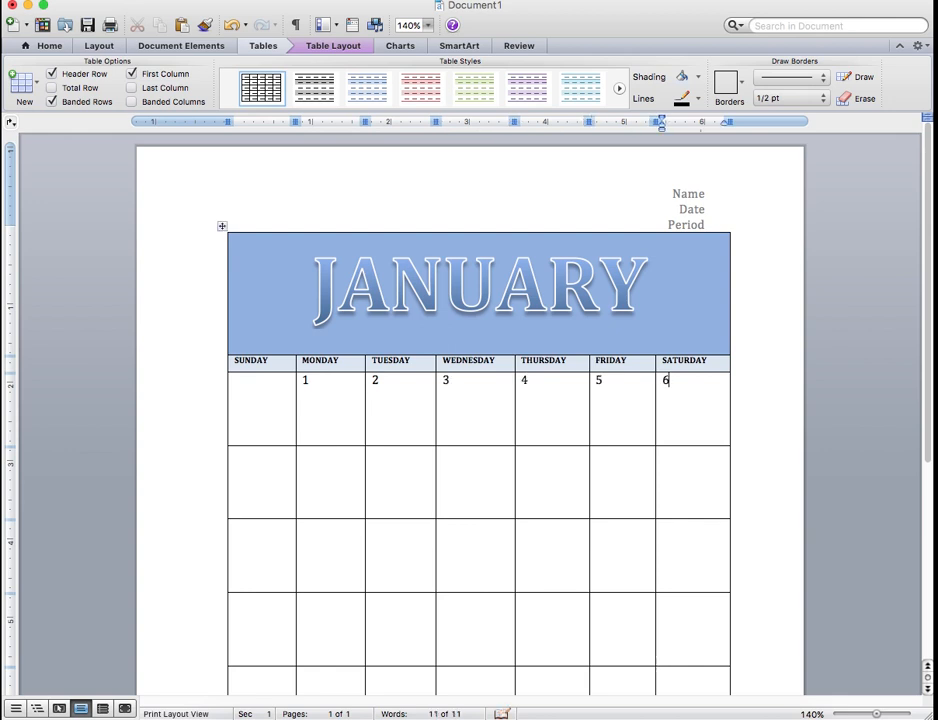
# Enter the dates 7 through 13 in the second week row, from Sunday to Saturday
pyautogui.press('Down')
pyautogui.press('Left')
pyautogui.press('Left')
pyautogui.press('Left')
pyautogui.press('Left')
pyautogui.press('Left')
pyautogui.press('Left')
pyautogui.write('7')
pyautogui.press('Tab')
pyautogui.press('Tab')
pyautogui.write('9')
pyautogui.press('Tab')
pyautogui.write('10')
pyautogui.press('Tab')
pyautogui.write('11')
pyautogui.press('Tab')
pyautogui.write('12')
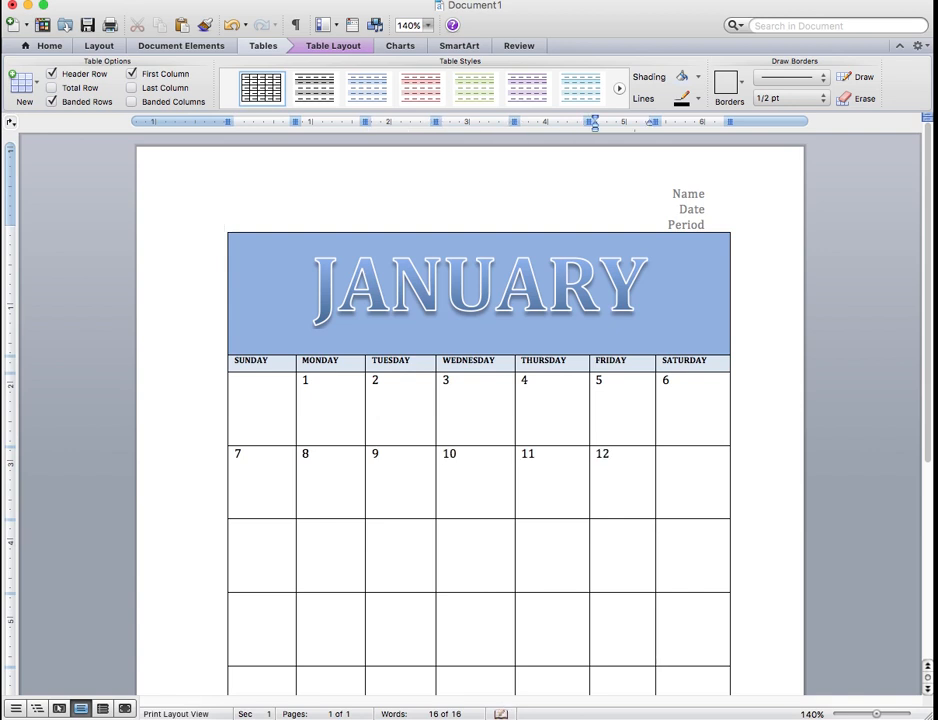
pyautogui.press('Tab')
pyautogui.write('1')
# Enter the dates 14 through 20 in the third week row and go to the fourth week's Sunday cell
pyautogui.press('Down')
pyautogui.press('Left')
pyautogui.press('Left')
pyautogui.press('Left')
pyautogui.press('Left')
pyautogui.press('Left')
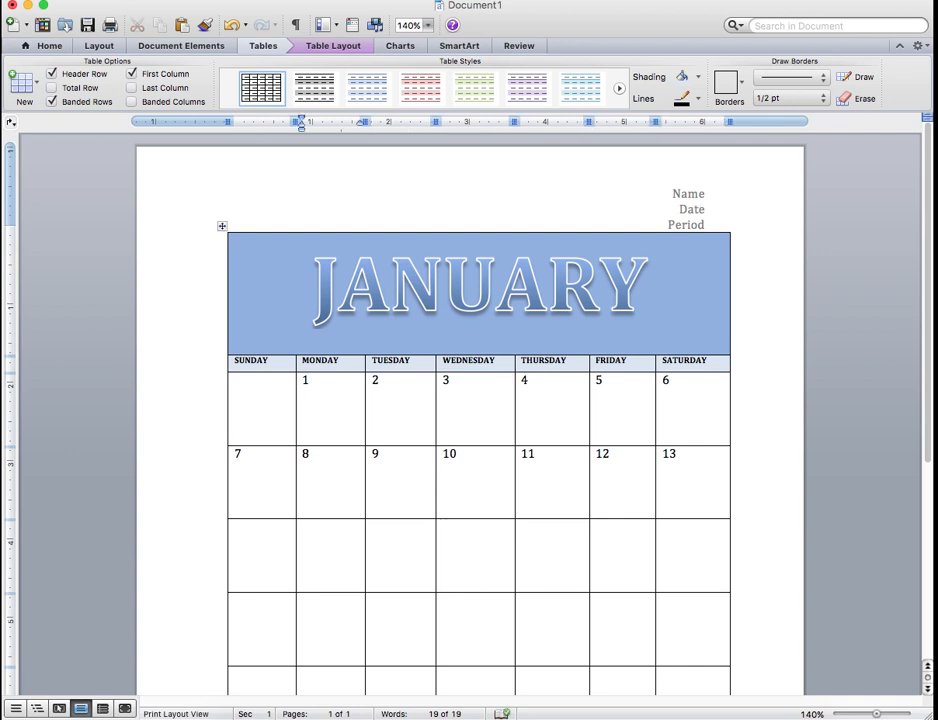
pyautogui.press('Left')
pyautogui.write('14')
pyautogui.press('Tab')
pyautogui.write('15')
pyautogui.press('Tab')
pyautogui.write('16')
pyautogui.press('Tab')
pyautogui.write('1')
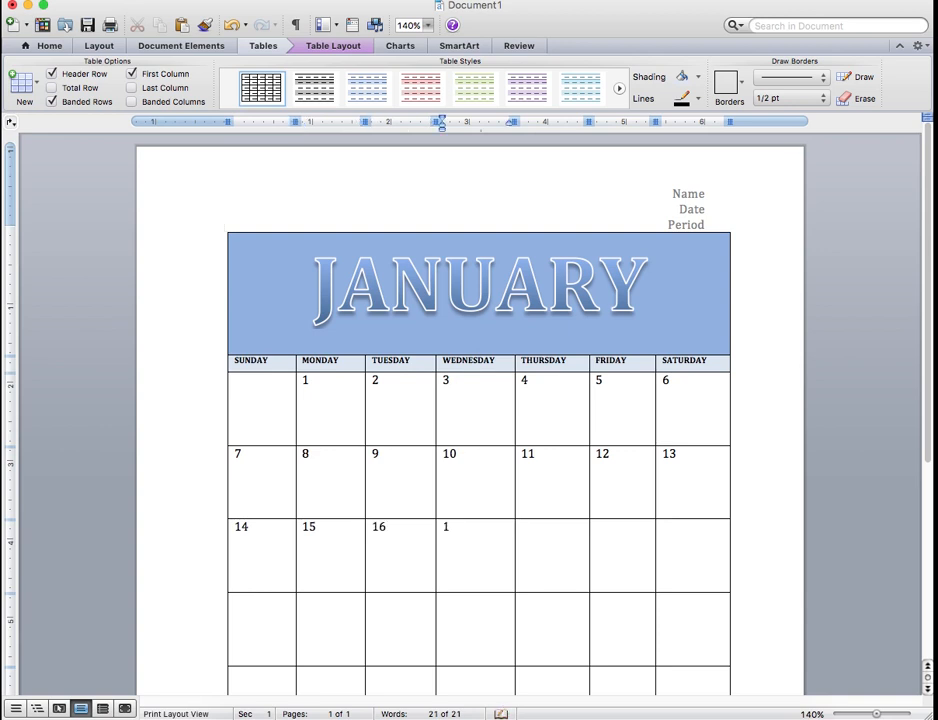
pyautogui.press('Tab')
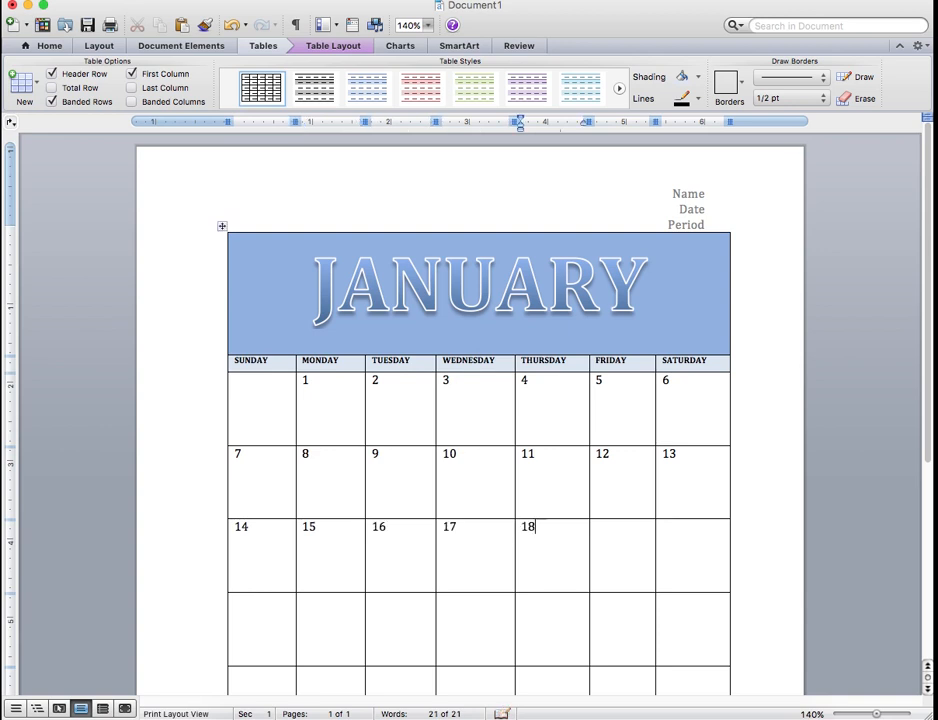
pyautogui.press('Tab')
pyautogui.write('19')
pyautogui.press('Tab')
pyautogui.press('Left')
pyautogui.press('Left')
pyautogui.press('Left')
pyautogui.press('Left')
pyautogui.press('Left')
pyautogui.press('Left')
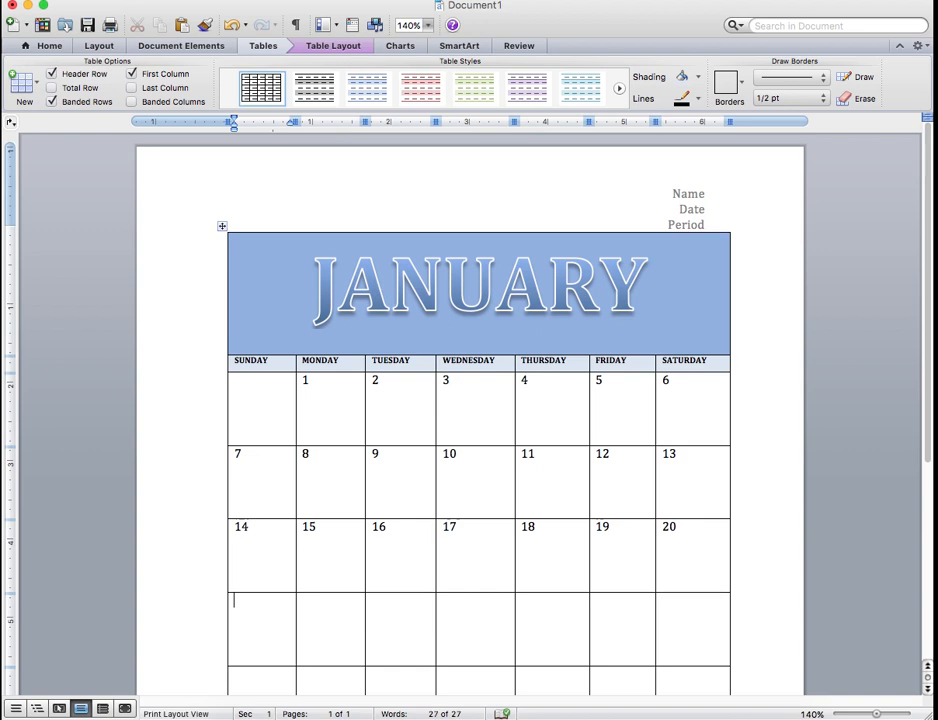
# Enter the dates 21 through 27 in the fourth week row, from Sunday to Saturday
pyautogui.write('21')
pyautogui.press('Tab')
pyautogui.write('2')
pyautogui.press('Tab')
pyautogui.write('23')
pyautogui.press('Tab')
pyautogui.write('24')
pyautogui.press('Tab')
pyautogui.write('25')
pyautogui.press('Tab')
pyautogui.write('26')
pyautogui.press('Tab')
pyautogui.write('27')
# Enter the dates 28 through 31 in the fifth week row, from Sunday to Wednesday
pyautogui.press('Left')
pyautogui.press('Left')
pyautogui.press('Left')
pyautogui.press('Left')
pyautogui.press('Left')
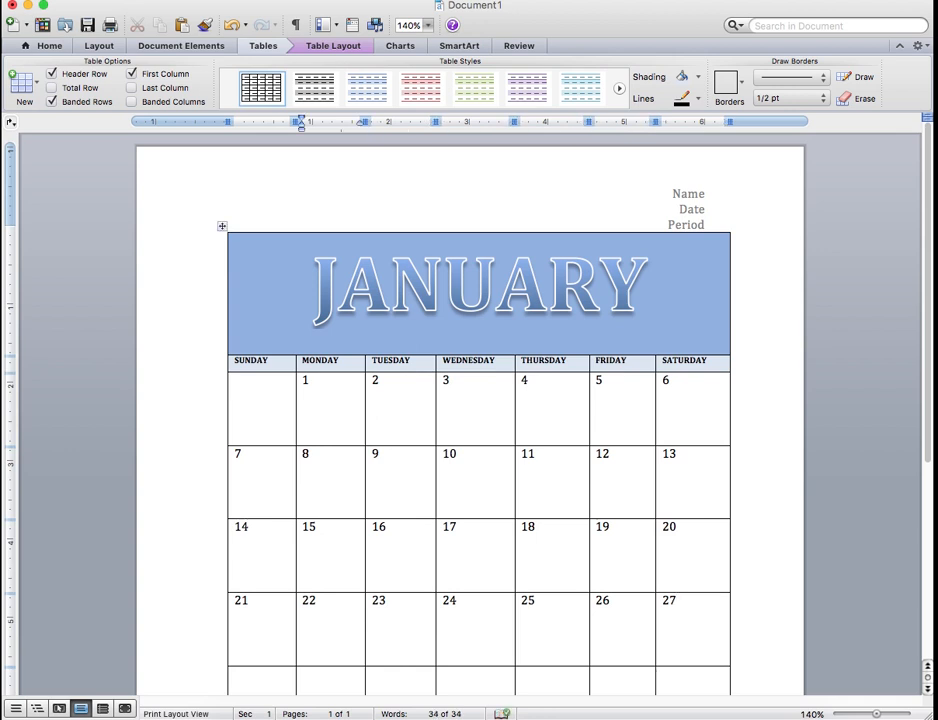
pyautogui.press('Left')
pyautogui.write('28')
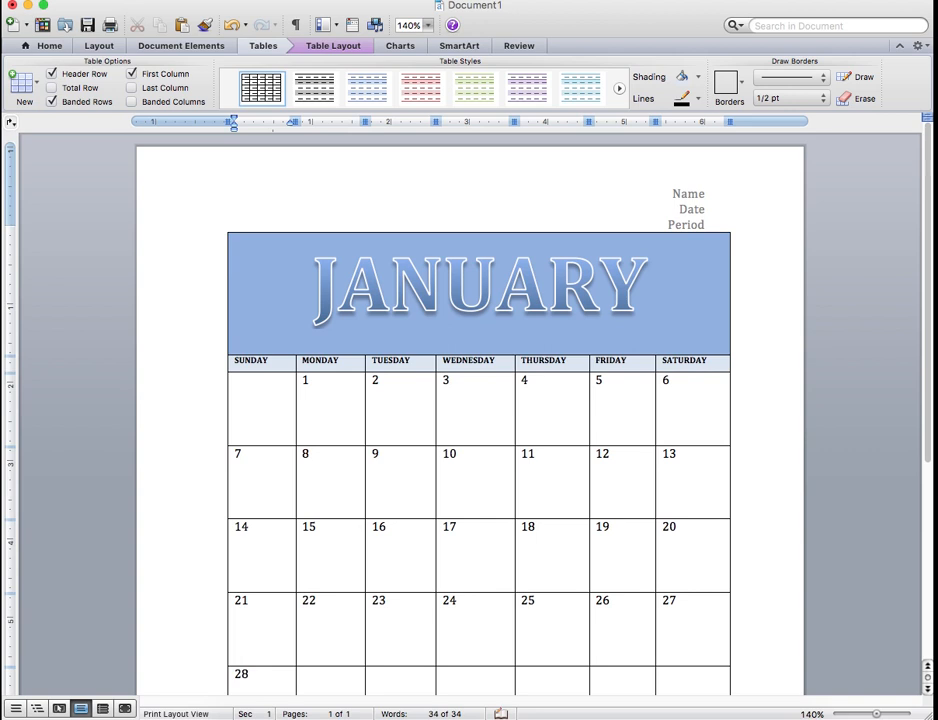
pyautogui.press('Tab')
pyautogui.write('2')
pyautogui.write('30')
pyautogui.press('Tab')
pyautogui.write('3')
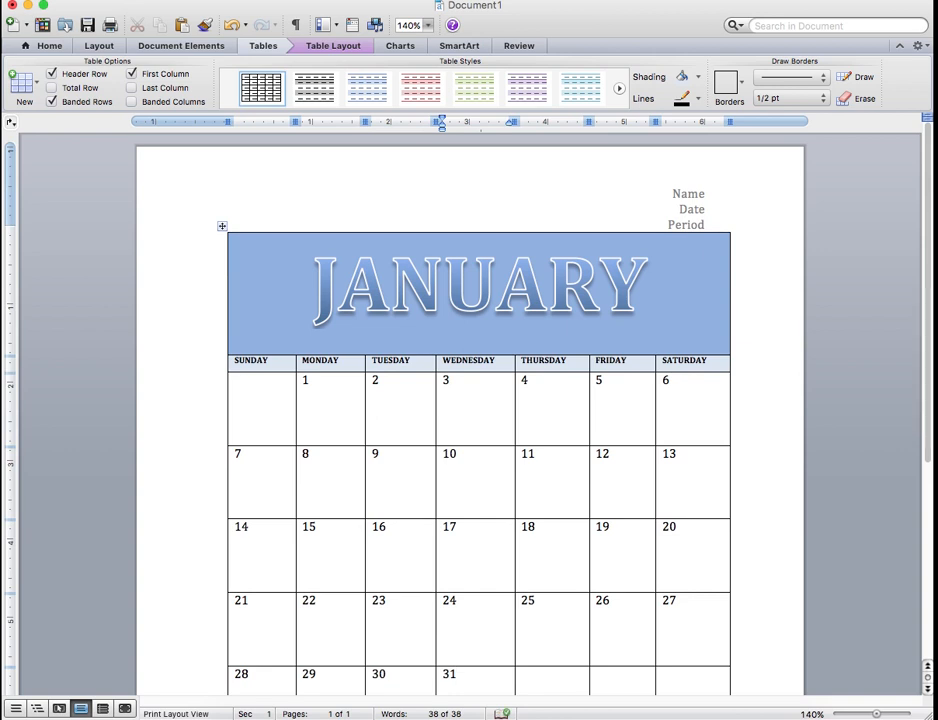
# Delete the entire empty row below the week that starts with the 28th
pyautogui.moveTo(930, 202); pyautogui.dragTo(904, 347)
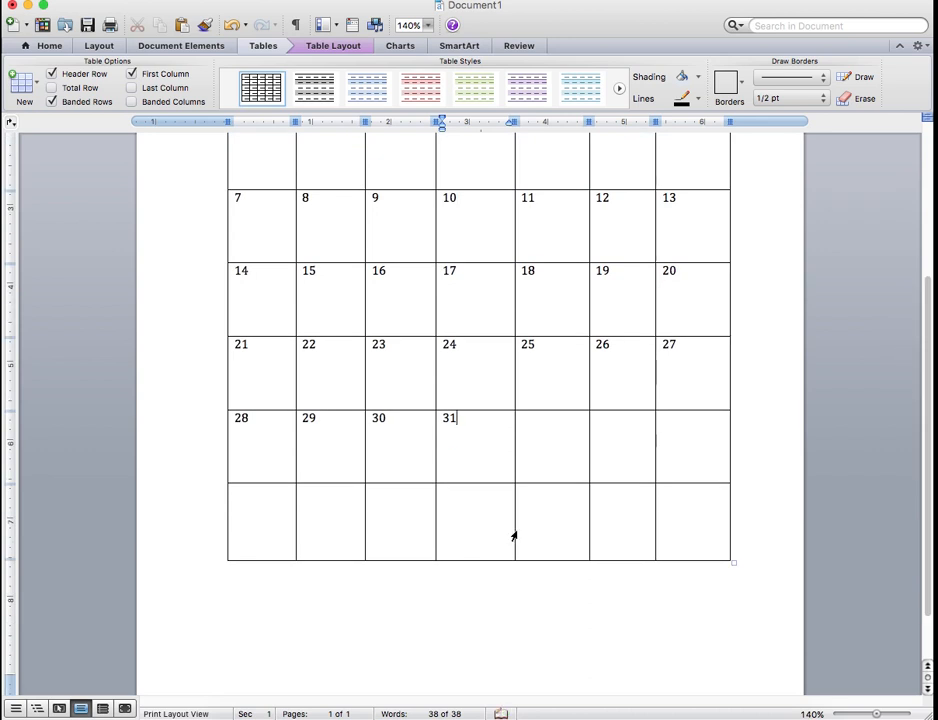
pyautogui.moveTo(263, 511); pyautogui.dragTo(689, 516)
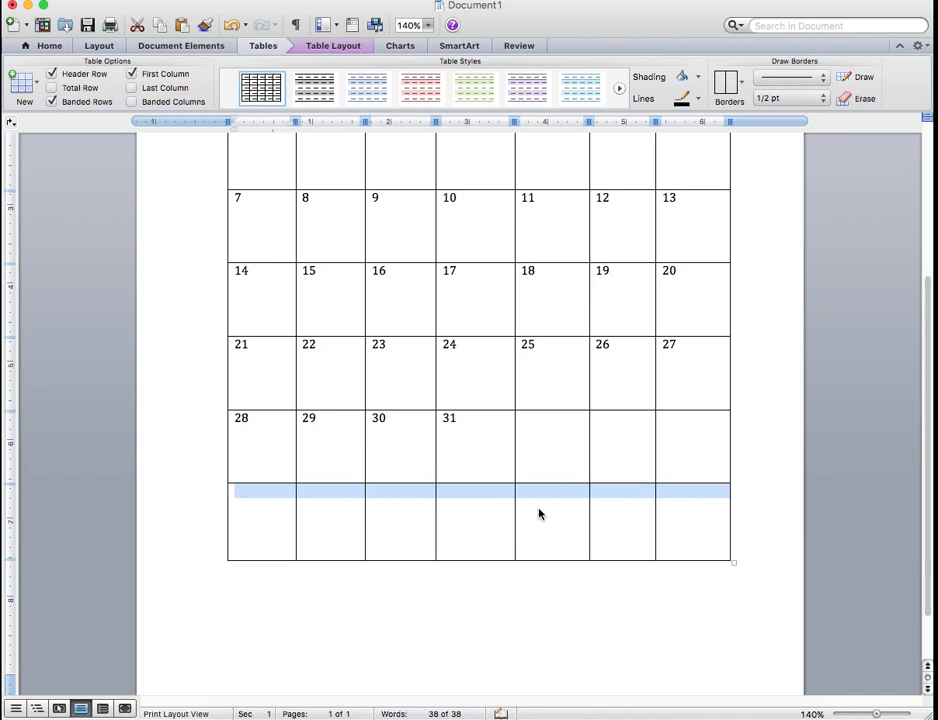
pyautogui.rightClick(540, 515)
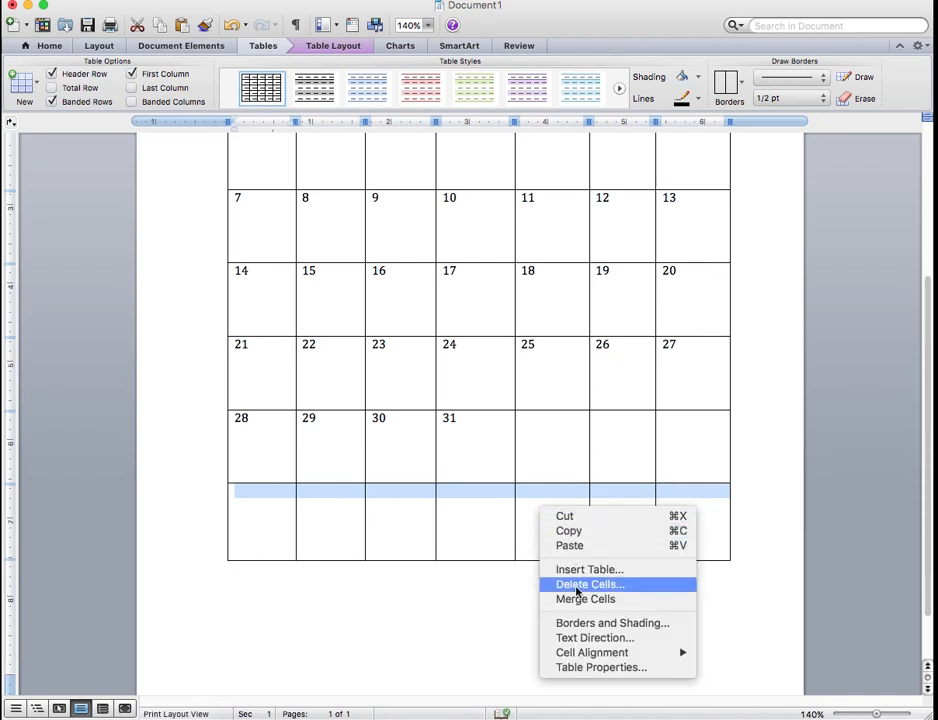
pyautogui.click(577, 594)
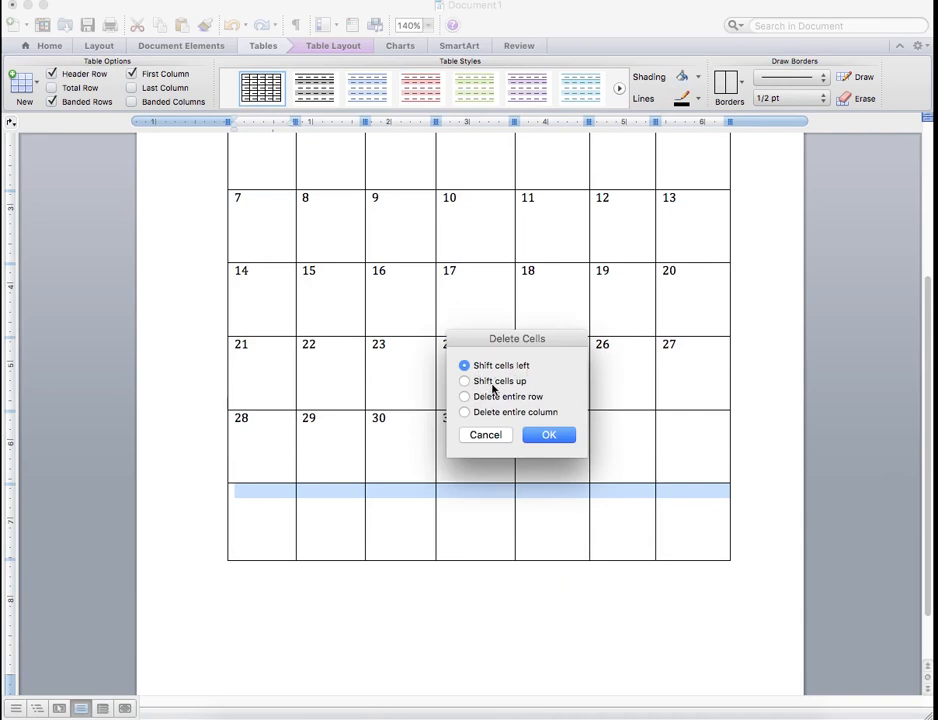
pyautogui.click(464, 397)
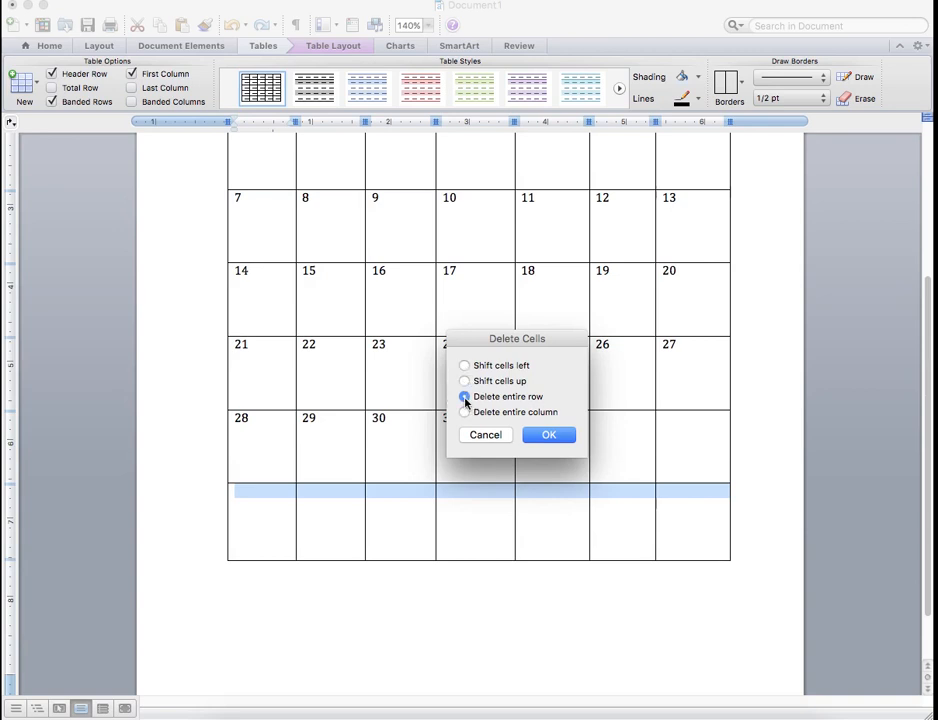
pyautogui.click(549, 436)
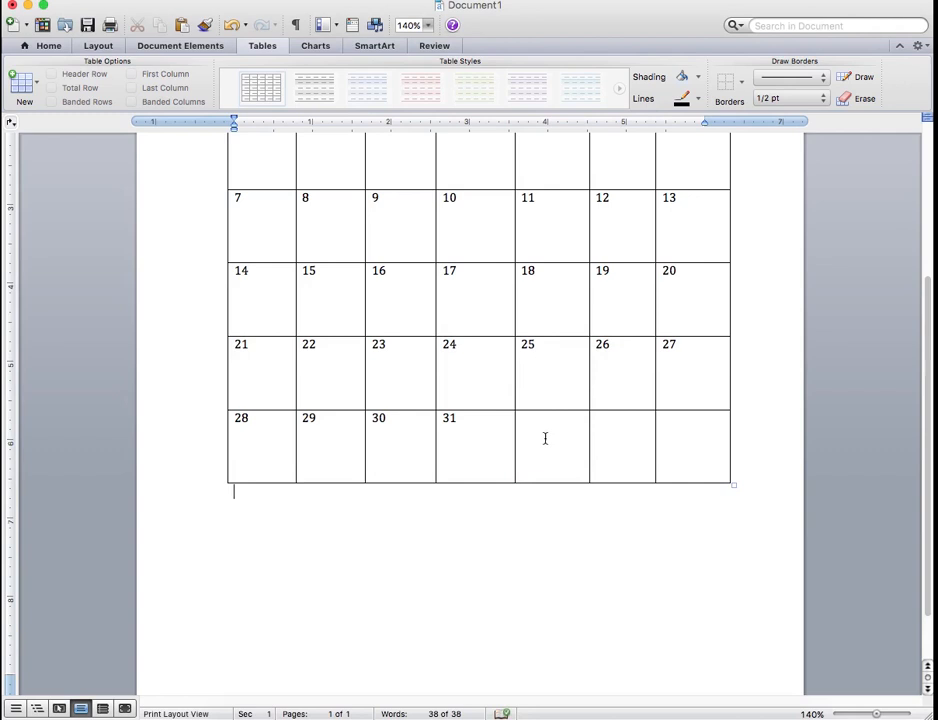
# Try to delete the three empty cells after the 31st with the shift-cells-up option
pyautogui.moveTo(527, 431); pyautogui.dragTo(698, 434)
pyautogui.rightClick(551, 431)
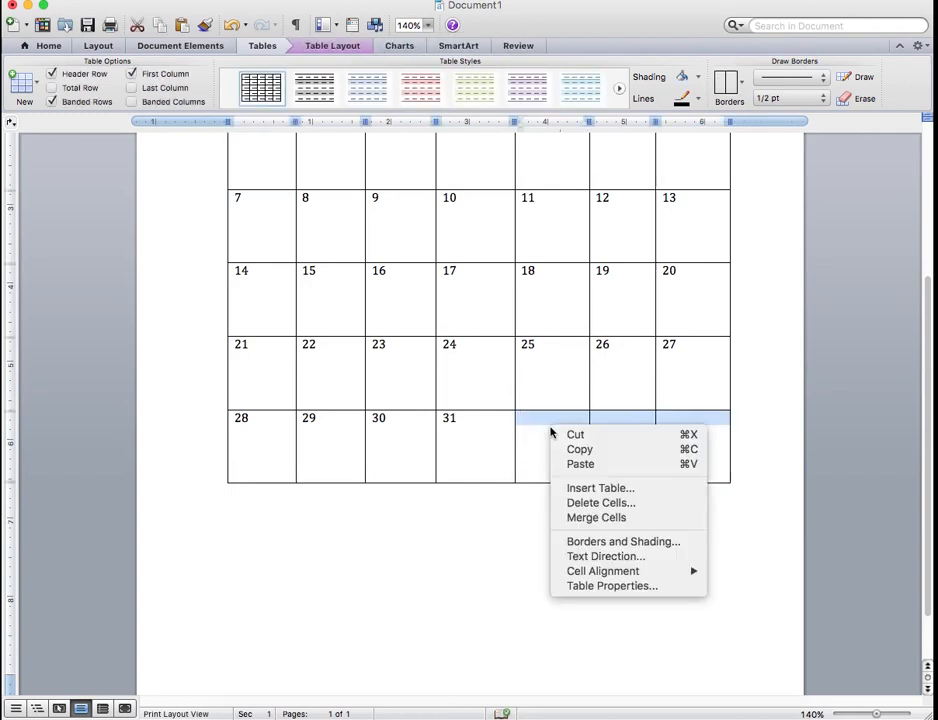
pyautogui.click(603, 505)
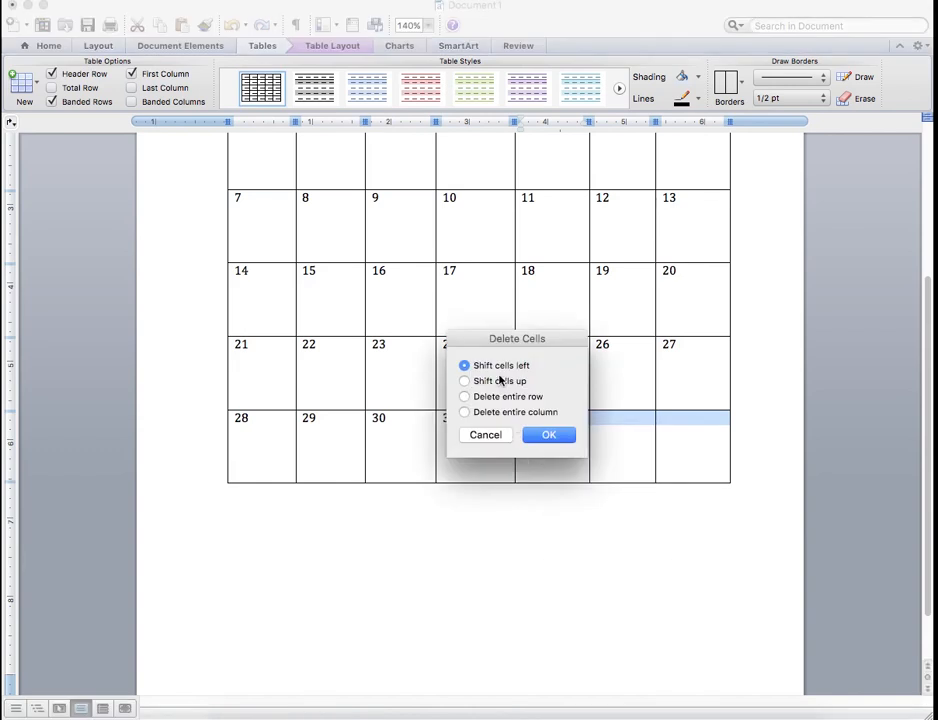
pyautogui.click(465, 381)
pyautogui.click(548, 434)
# Delete the three empty cells after the 31st with the shift-cells-left option
pyautogui.moveTo(538, 435); pyautogui.dragTo(689, 433)
pyautogui.rightClick(565, 430)
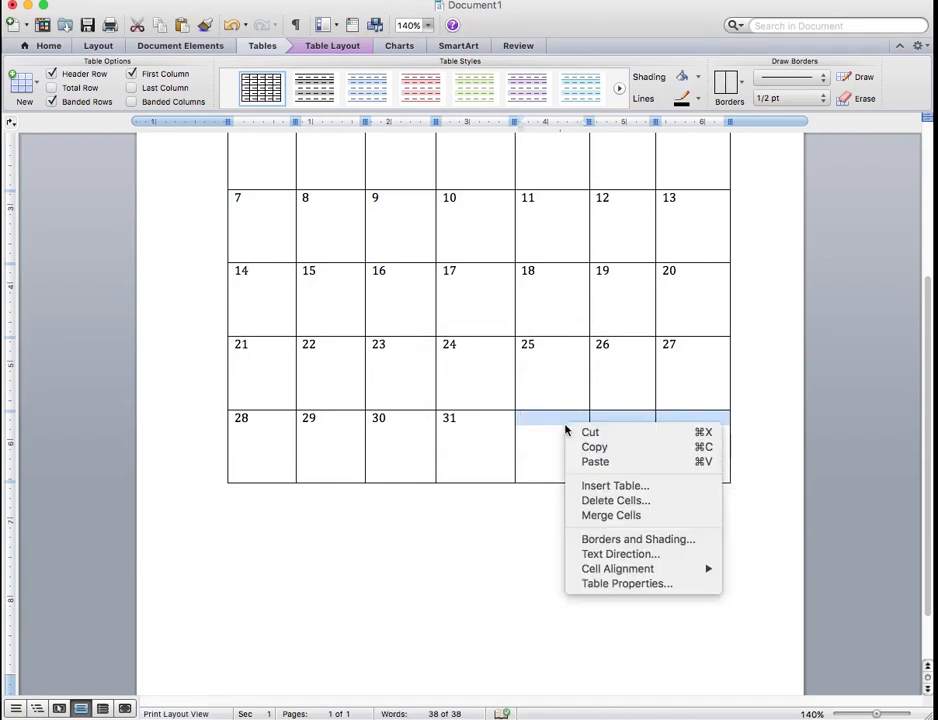
pyautogui.click(607, 501)
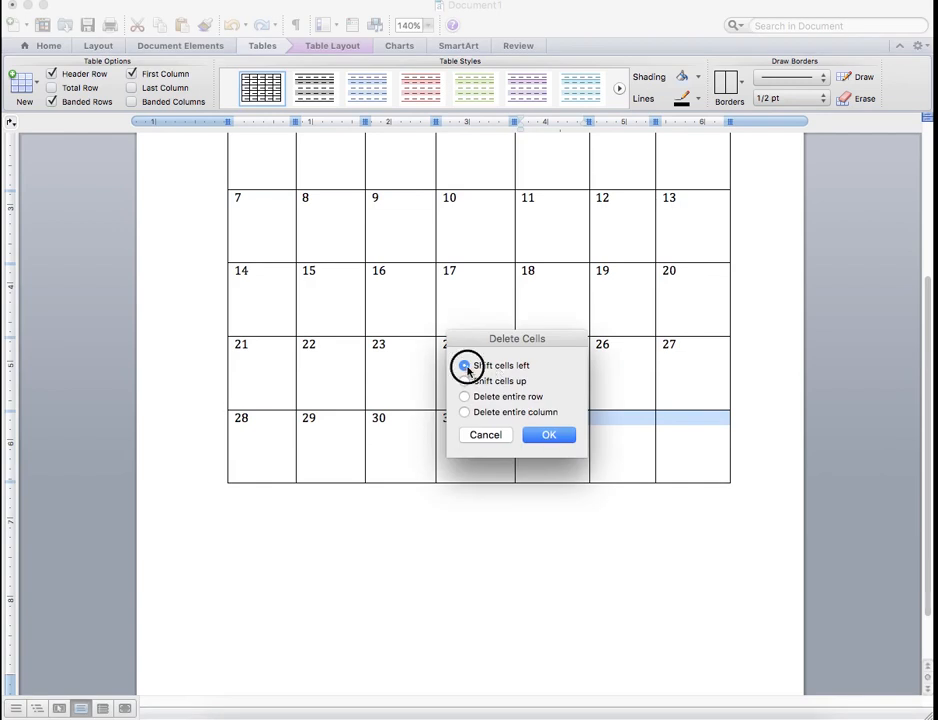
pyautogui.click(465, 381)
pyautogui.click(466, 364)
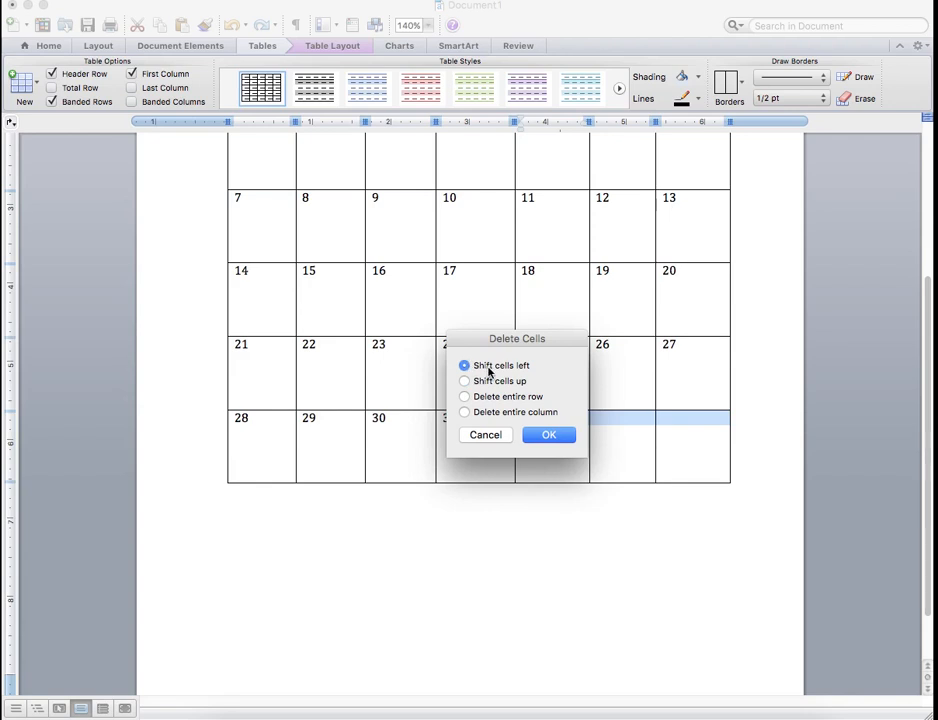
pyautogui.click(549, 436)
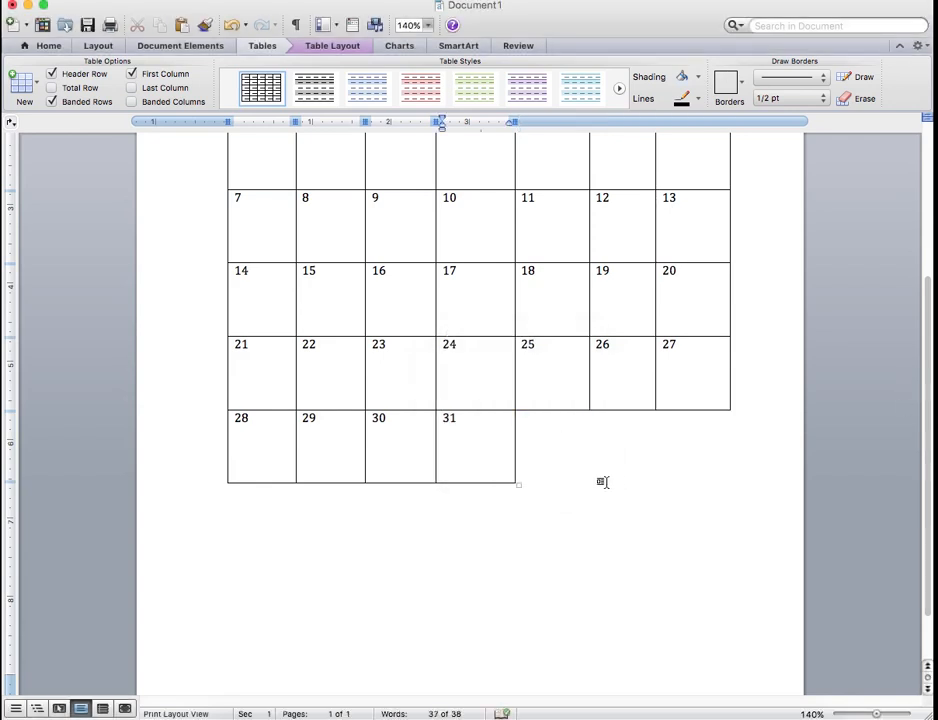
# Stretch the whole calendar table downward so its rows are taller and it fills most of the page
pyautogui.click(923, 382)
pyautogui.moveTo(923, 382); pyautogui.dragTo(923, 418)
pyautogui.moveTo(516, 413); pyautogui.dragTo(540, 582)
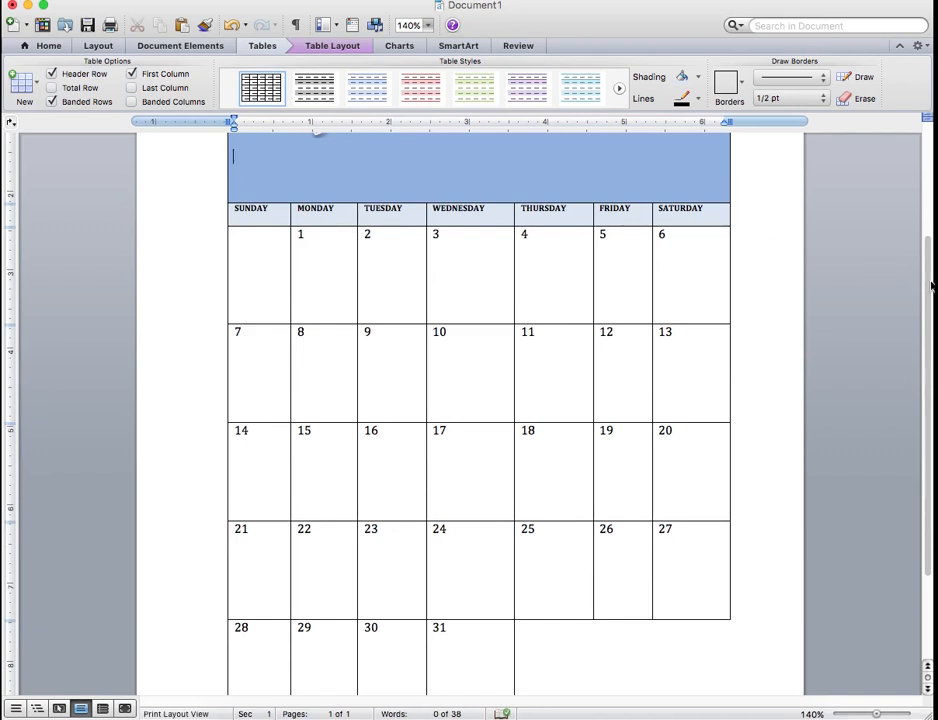
# Enter X-MAS below the date in the cell for the 25th and center that text
pyautogui.moveTo(930, 278); pyautogui.dragTo(909, 440)
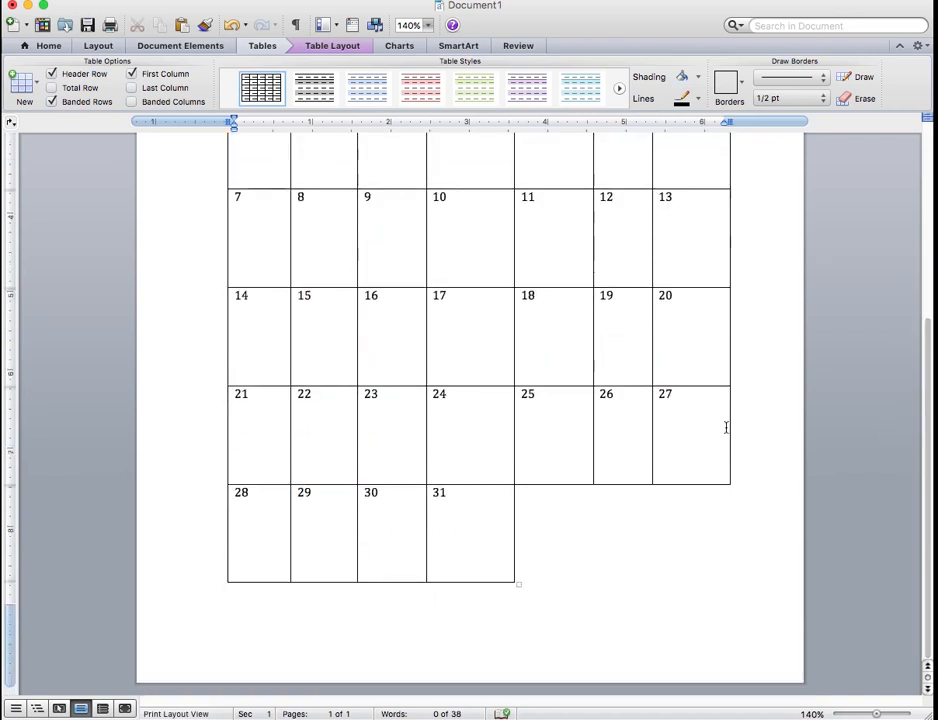
pyautogui.click(547, 436)
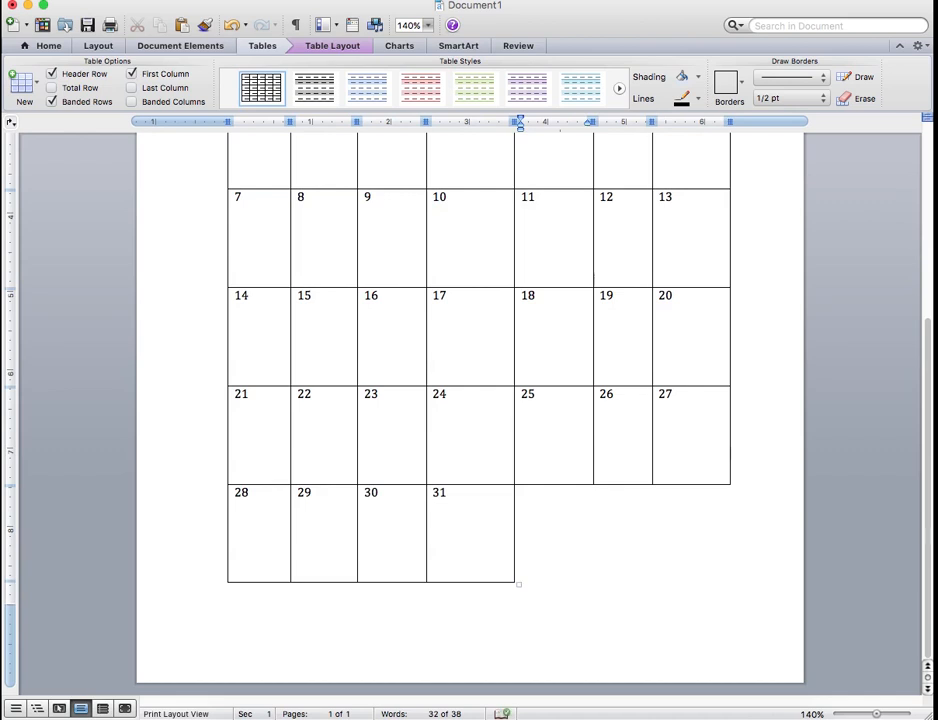
pyautogui.write('X-MAS')
pyautogui.click(521, 427)
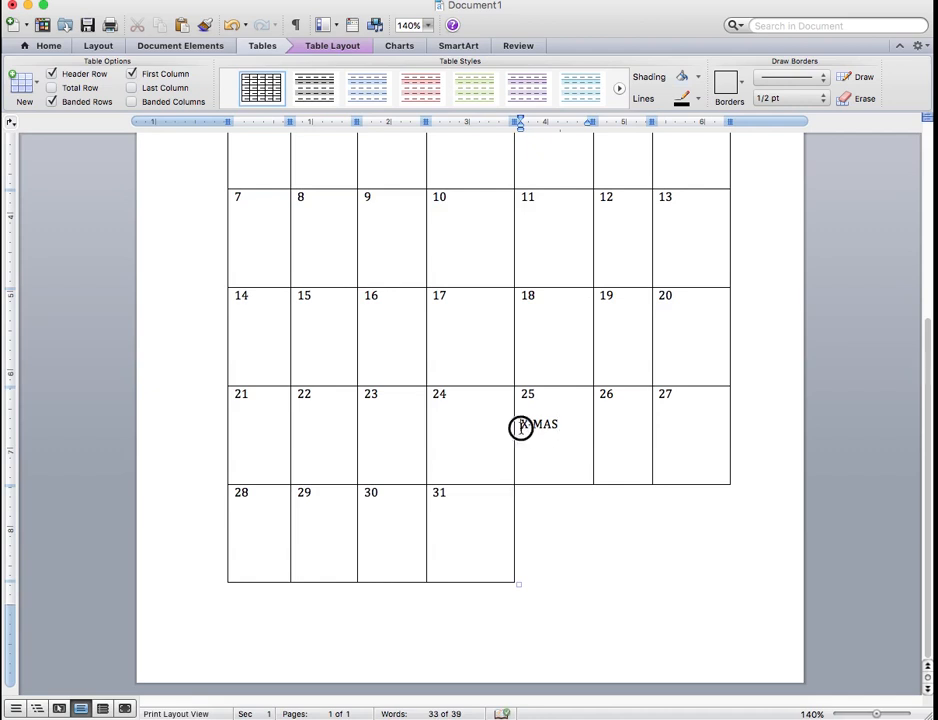
pyautogui.click(52, 48)
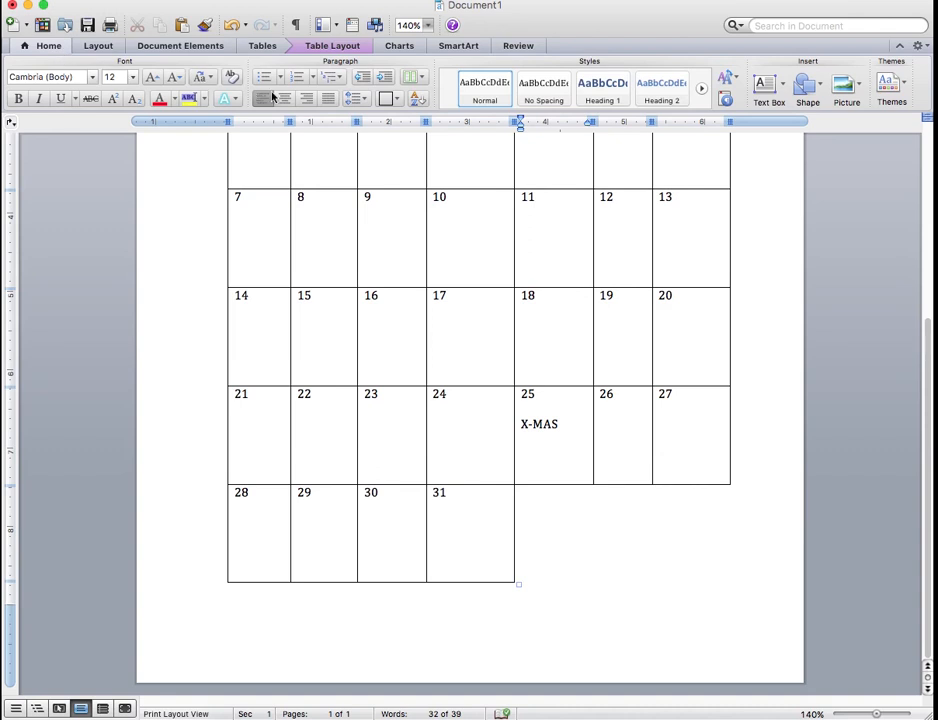
pyautogui.click(285, 101)
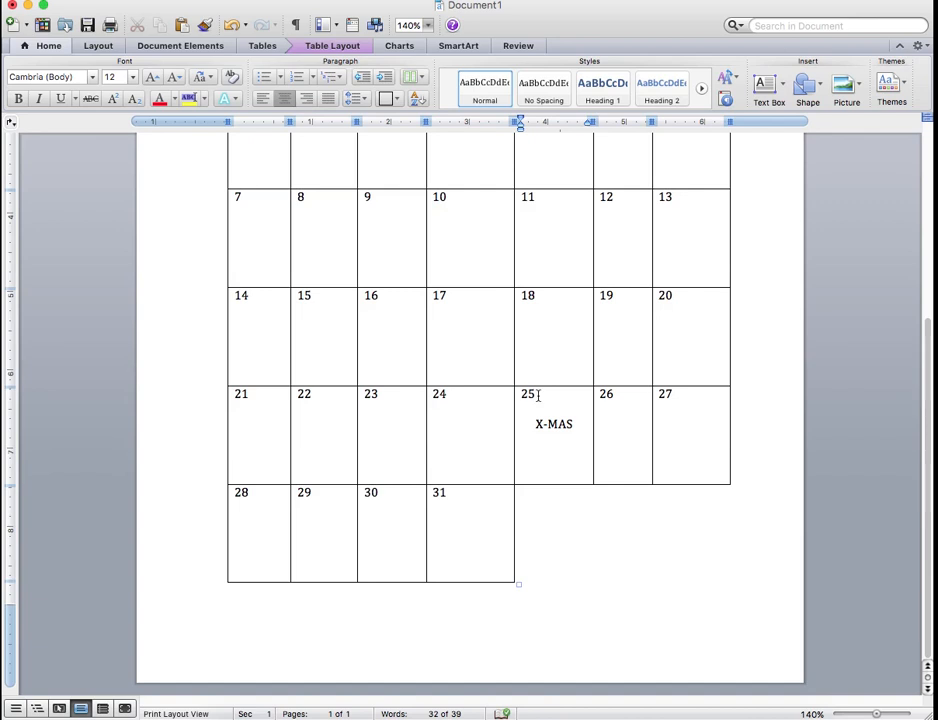
# Shade the cell for the 25th with a light tint of Accent 1 blue
pyautogui.click(190, 46)
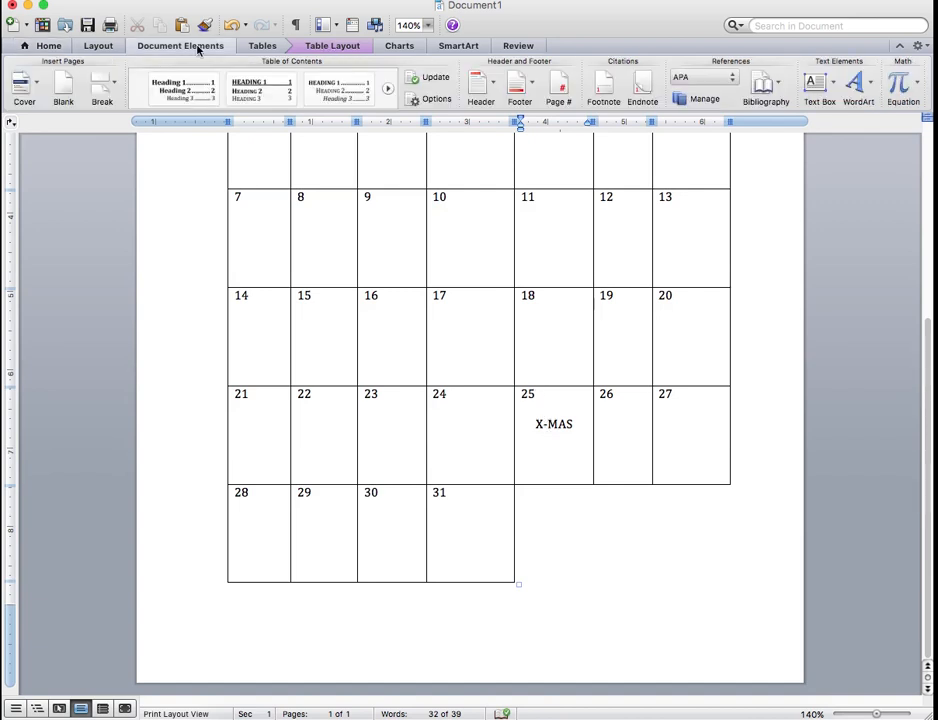
pyautogui.click(260, 46)
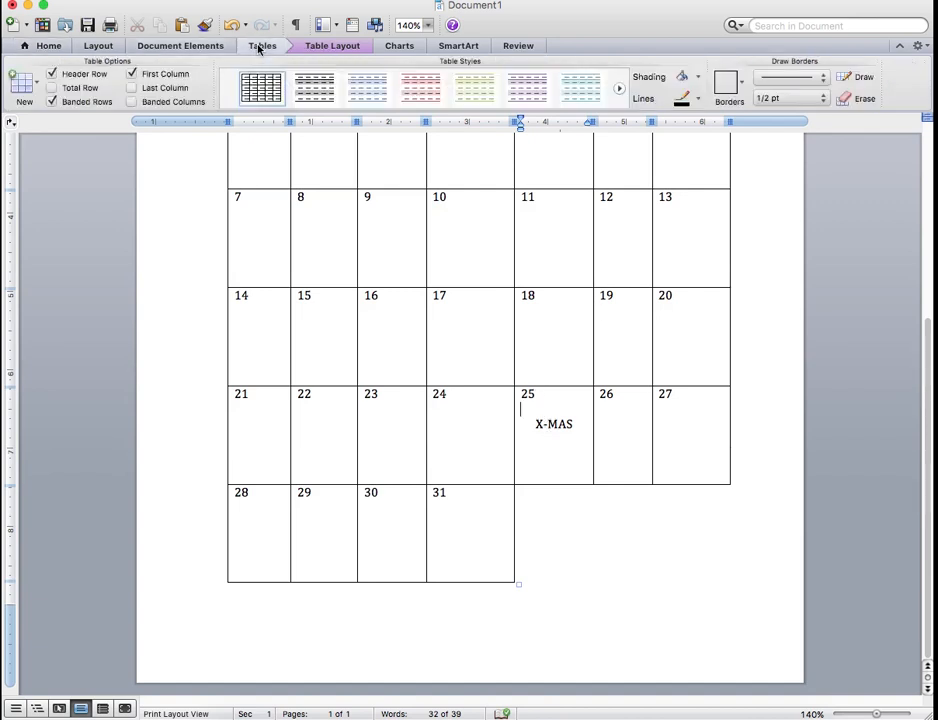
pyautogui.click(698, 77)
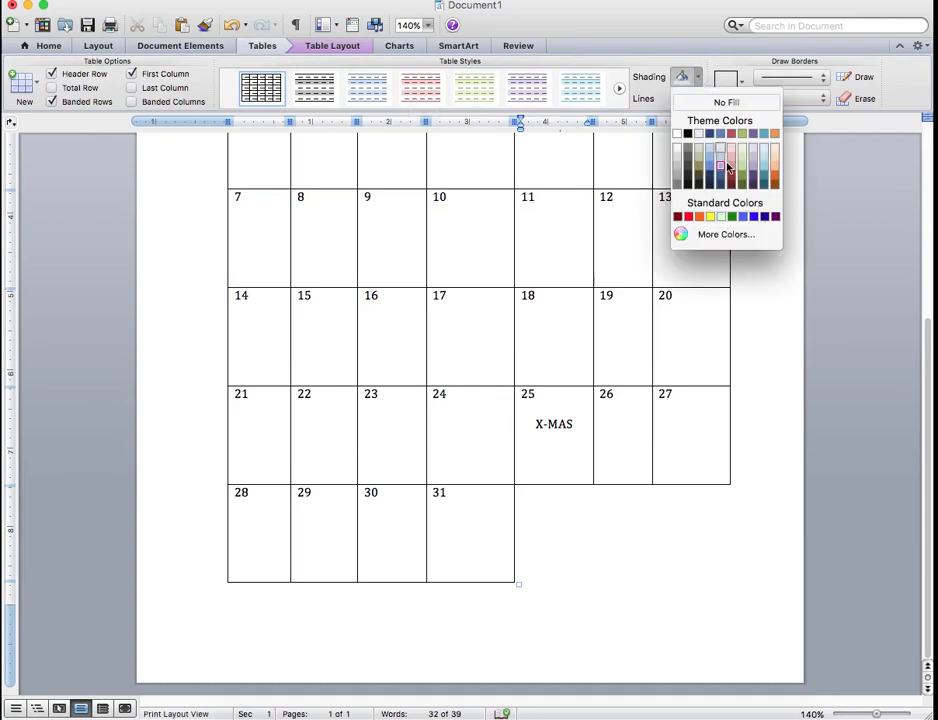
pyautogui.click(721, 164)
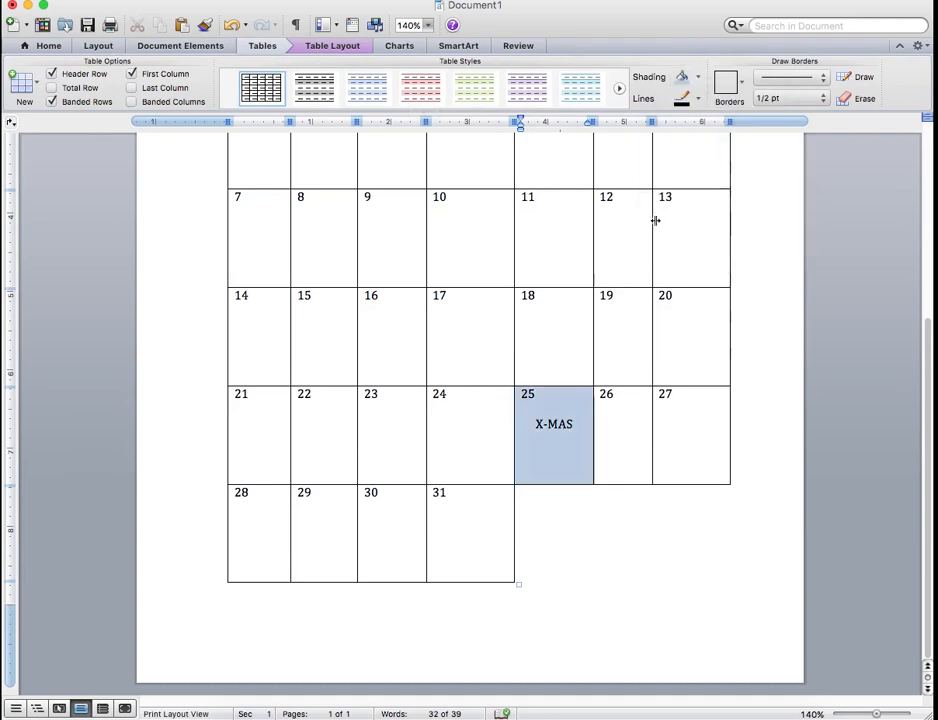
pyautogui.click(768, 316)
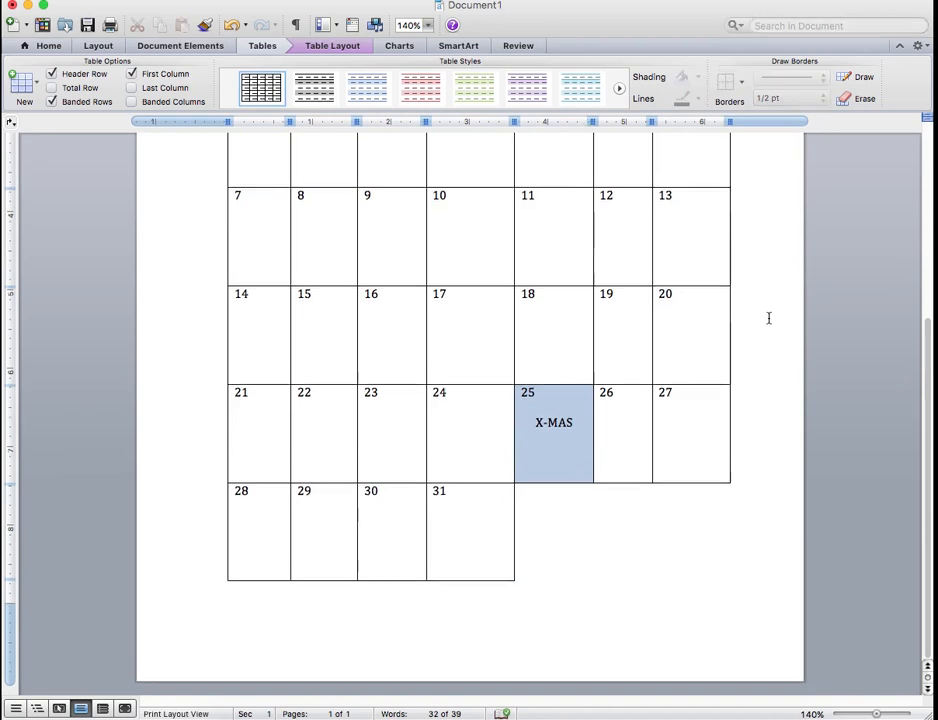
# Review the calendar page from the header and month title down to the last week row
pyautogui.scroll(5, 769, 318)
pyautogui.scroll(-5, 769, 318)
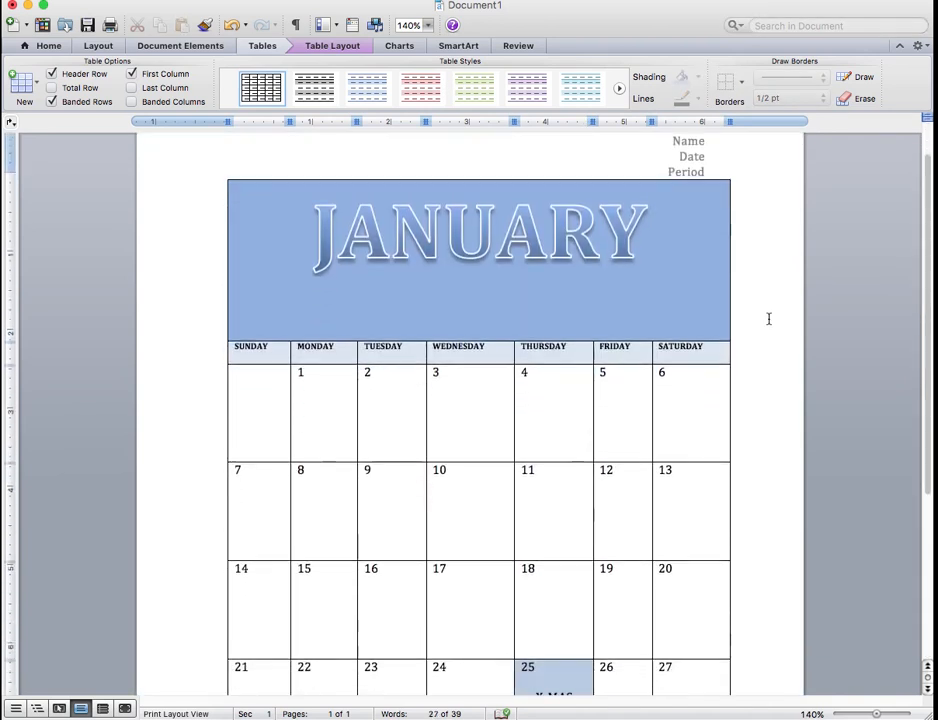
pyautogui.scroll(-1, 769, 318)
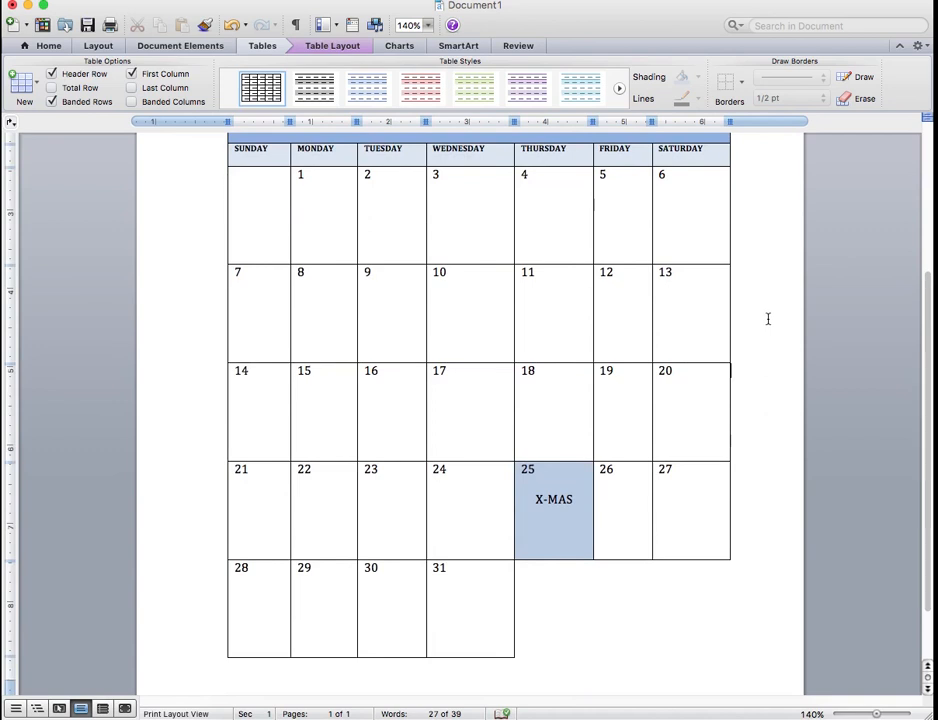
pyautogui.scroll(-5, 750, 320)
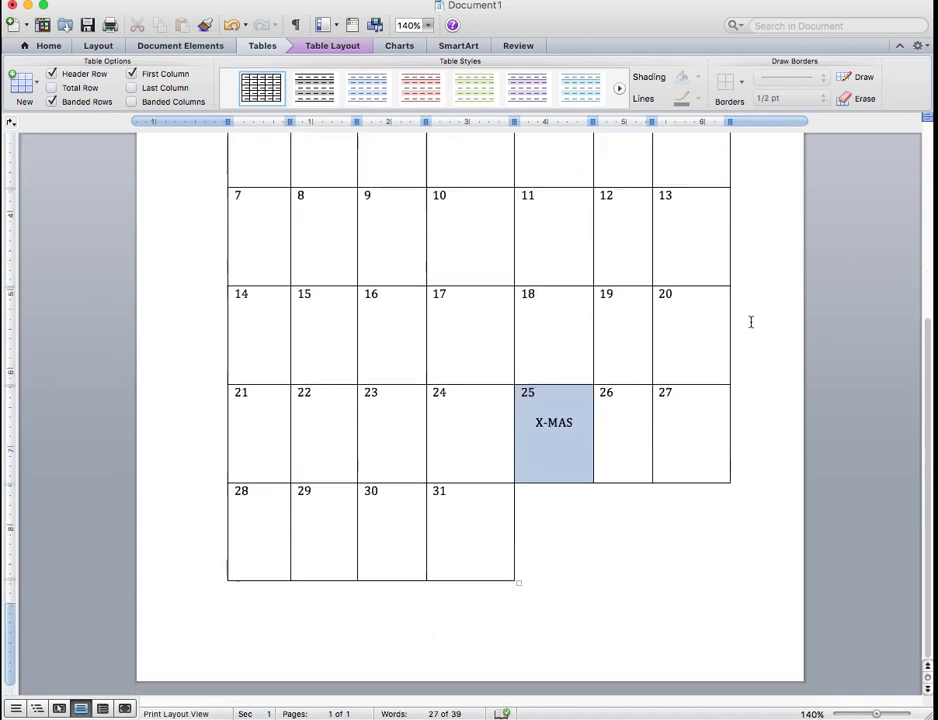
pyautogui.scroll(10, 750, 321)
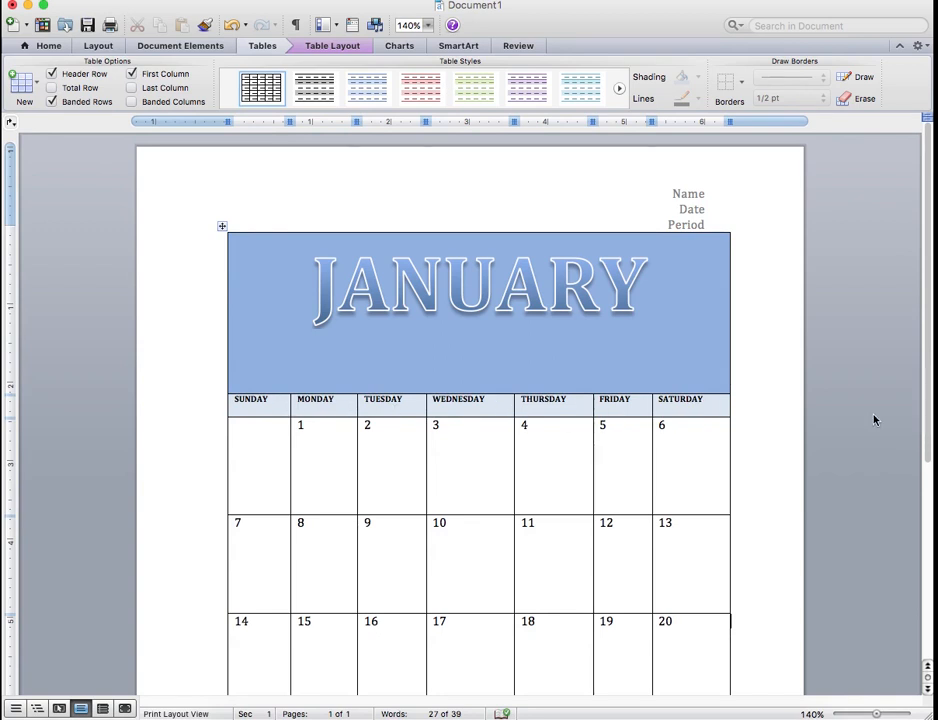
pyautogui.moveTo(930, 305); pyautogui.dragTo(910, 450)
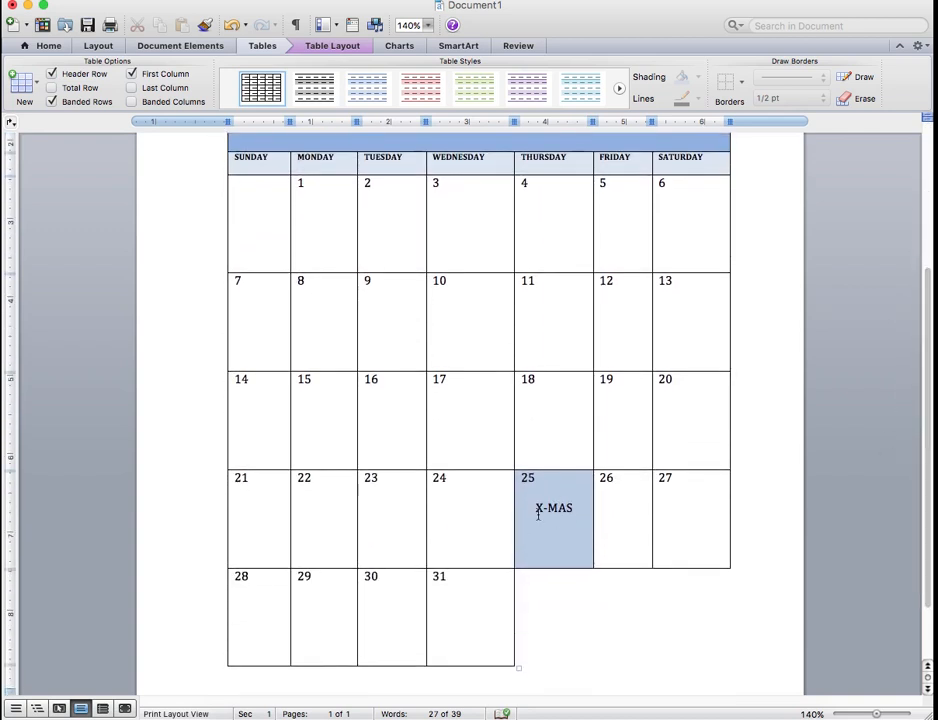
pyautogui.moveTo(930, 310); pyautogui.dragTo(922, 363)
# Insert a blank page after the calendar and place the cursor in the body of page two
pyautogui.click(556, 583)
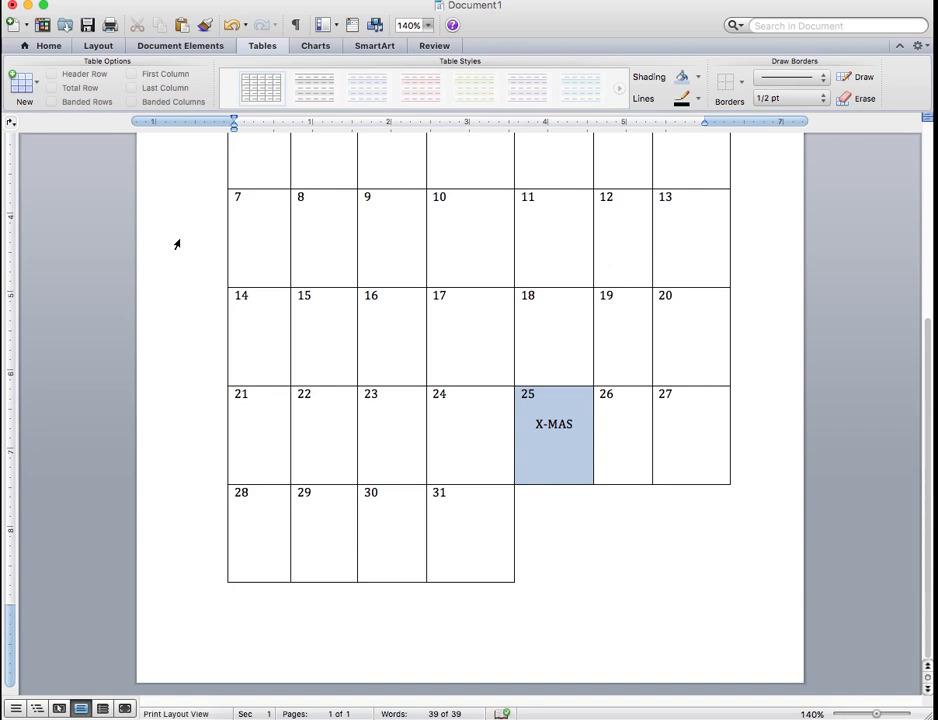
pyautogui.click(47, 46)
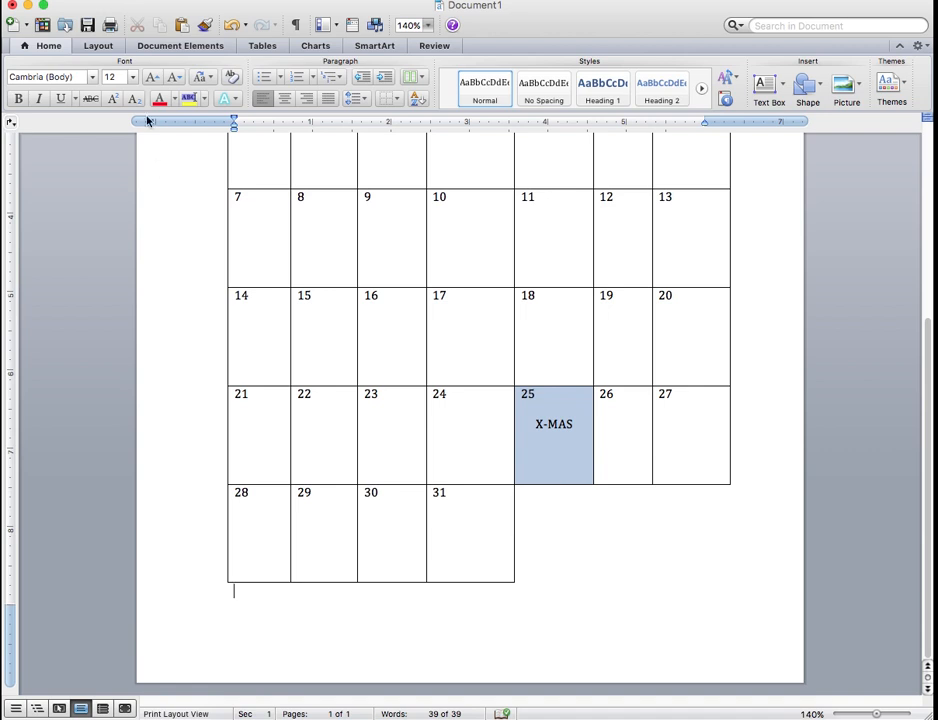
pyautogui.click(175, 47)
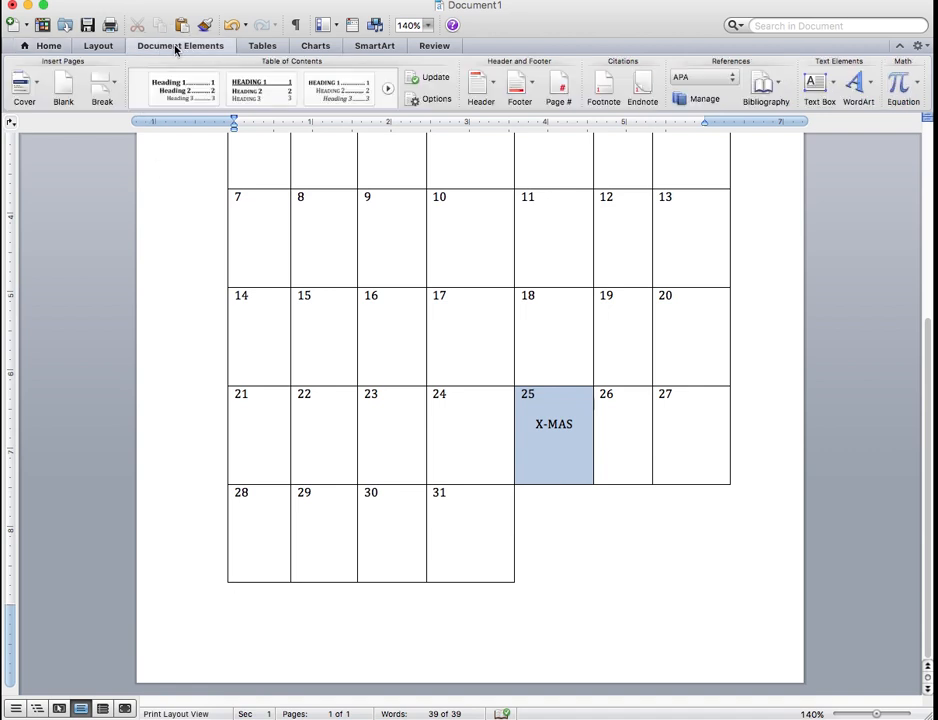
pyautogui.click(66, 89)
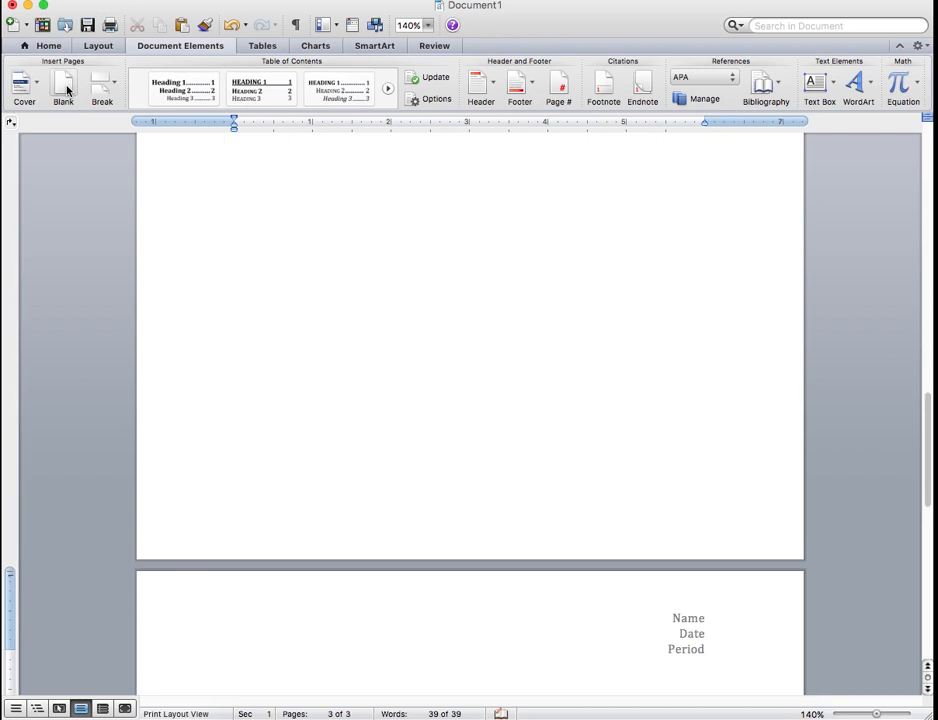
pyautogui.moveTo(930, 438); pyautogui.dragTo(899, 346)
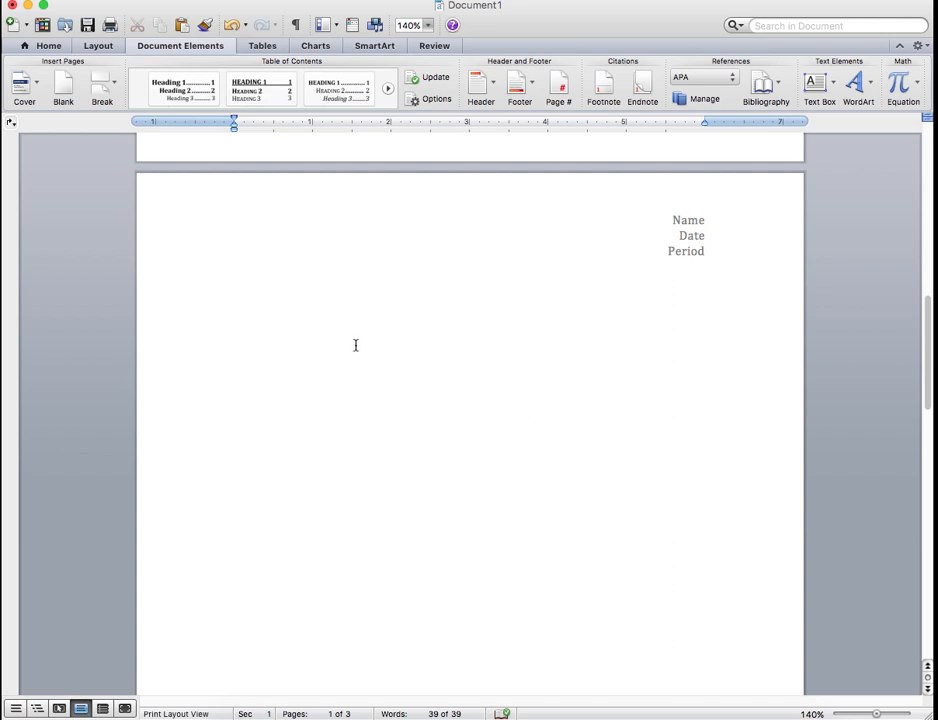
pyautogui.click(284, 327)
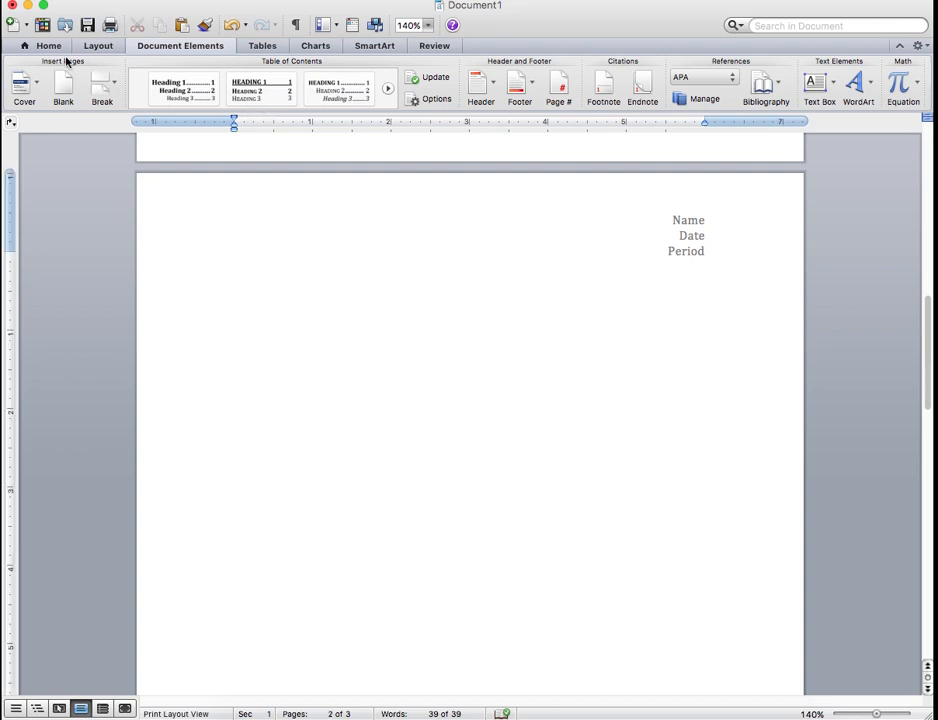
# Insert a table with 7 columns and 8 rows at the start of page two's body
pyautogui.click(257, 46)
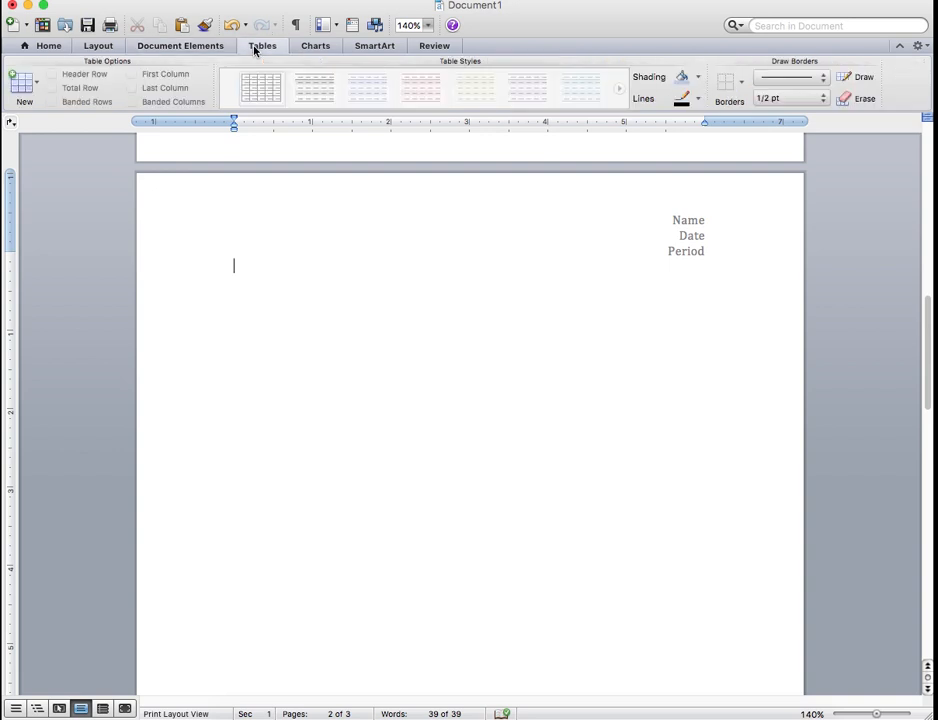
pyautogui.click(30, 80)
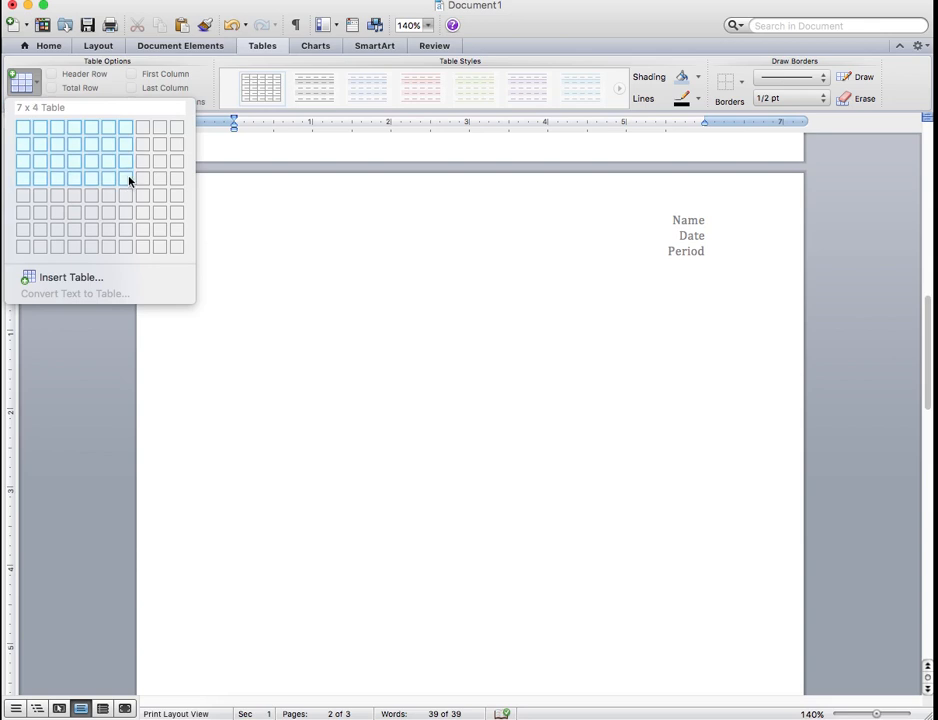
pyautogui.click(127, 249)
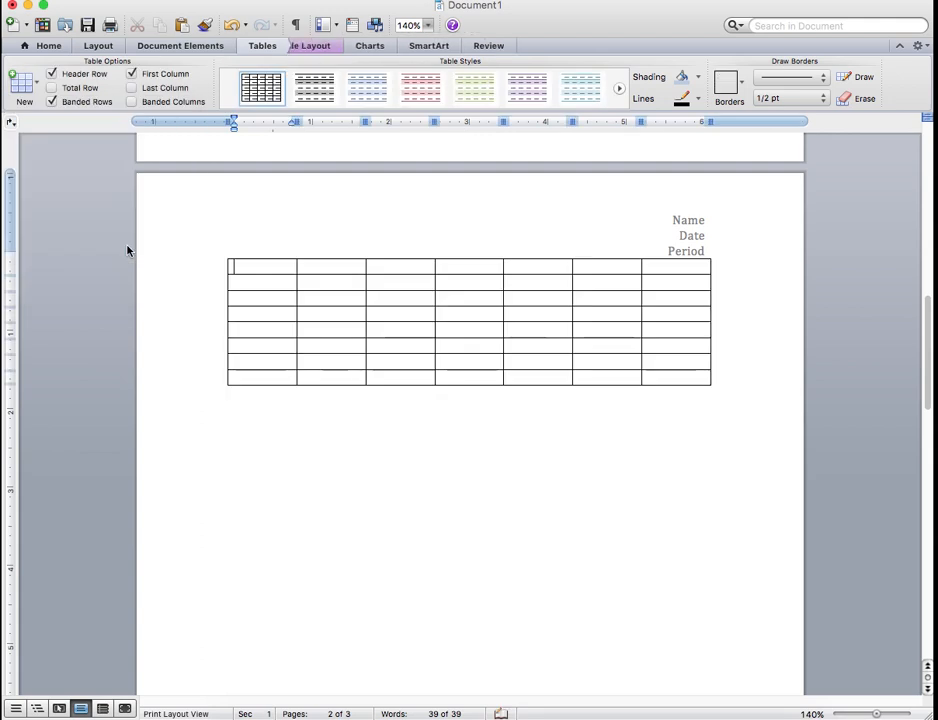
# Merge all seven cells of the new table's first row into a single title cell
pyautogui.moveTo(251, 266); pyautogui.dragTo(649, 272)
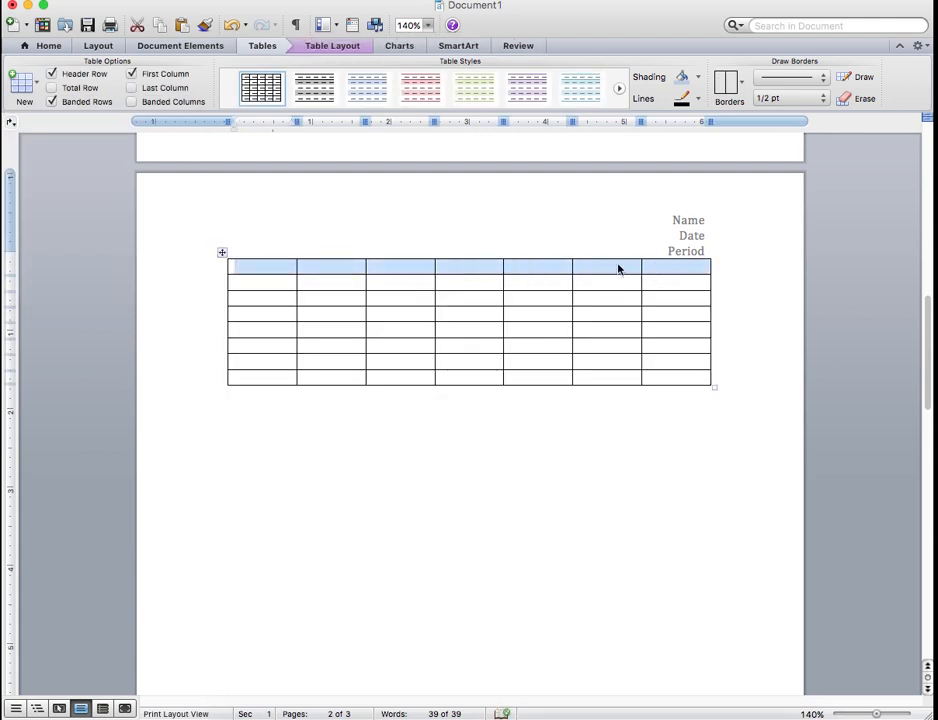
pyautogui.click(624, 270)
pyautogui.moveTo(274, 268); pyautogui.dragTo(657, 266)
pyautogui.rightClick(657, 266)
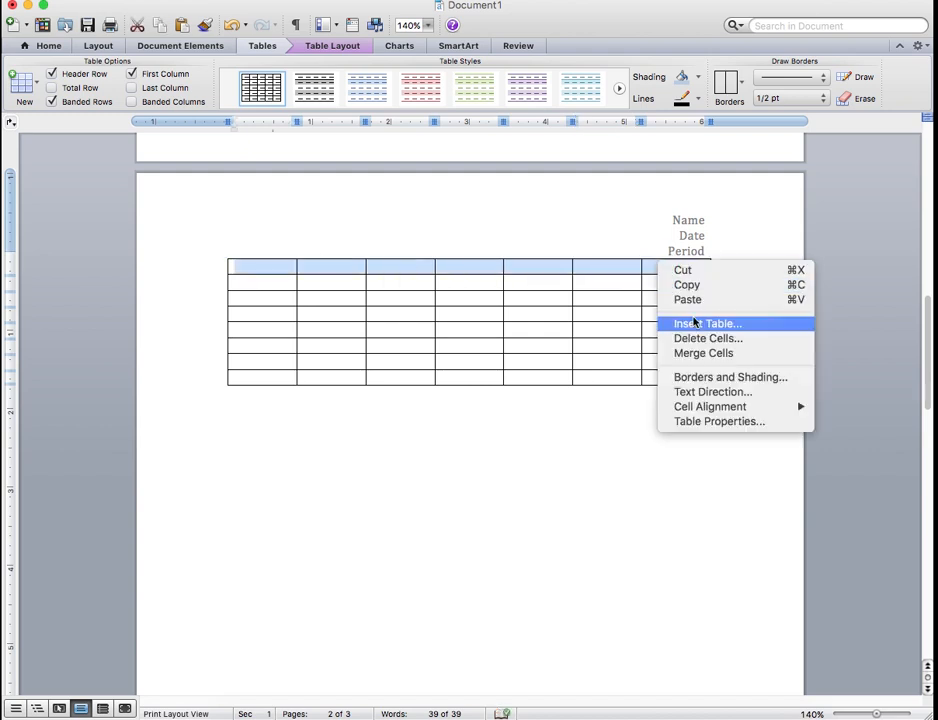
pyautogui.click(697, 353)
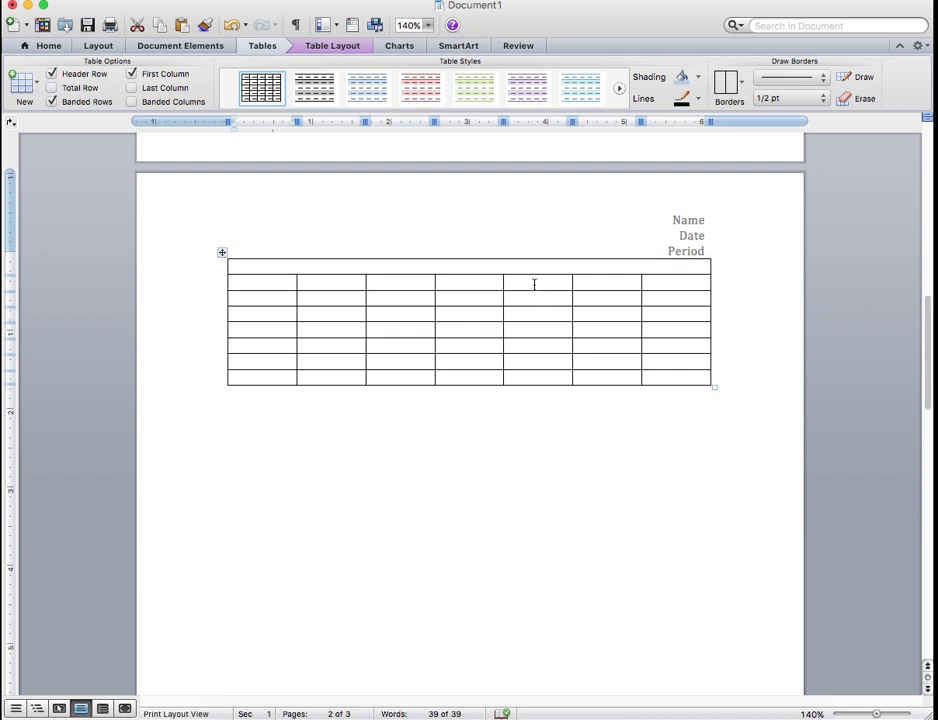
# Make the merged title row taller and enlarge the whole table to fill most of page two
pyautogui.moveTo(528, 278); pyautogui.dragTo(527, 290)
pyautogui.moveTo(715, 404); pyautogui.dragTo(729, 685)
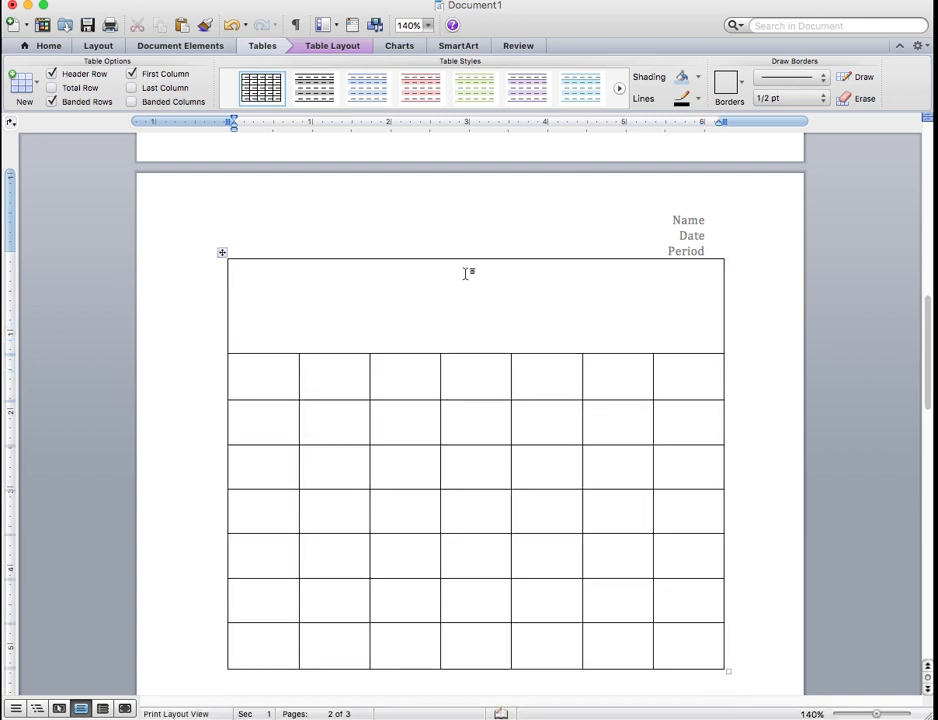